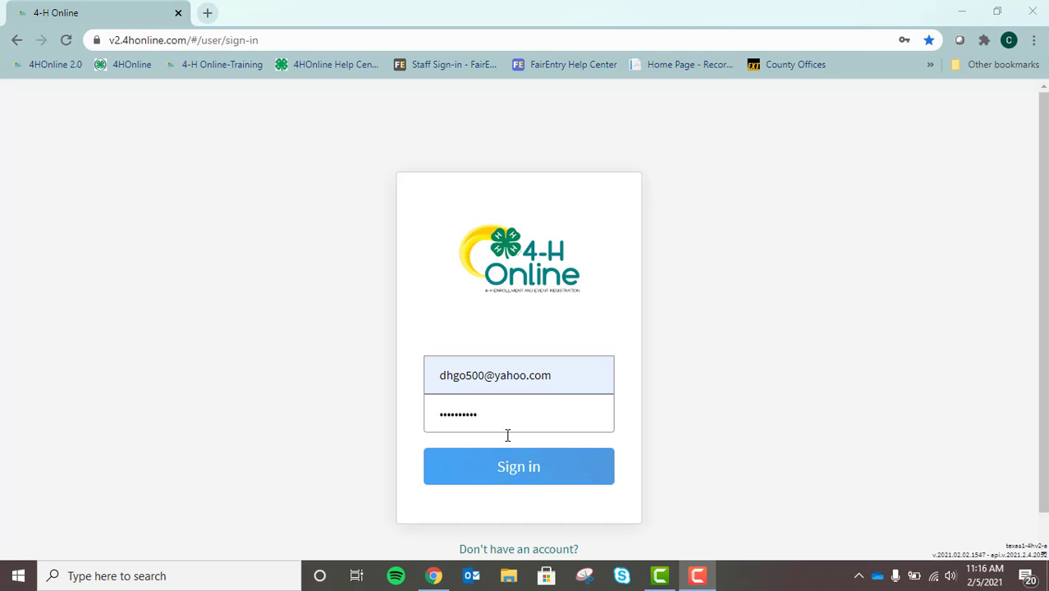
Sign in, open the member's profile and show their animals: sheep, dairy cattle and rabbit.
{"action": "left_click", "coordinate": [523, 470]}
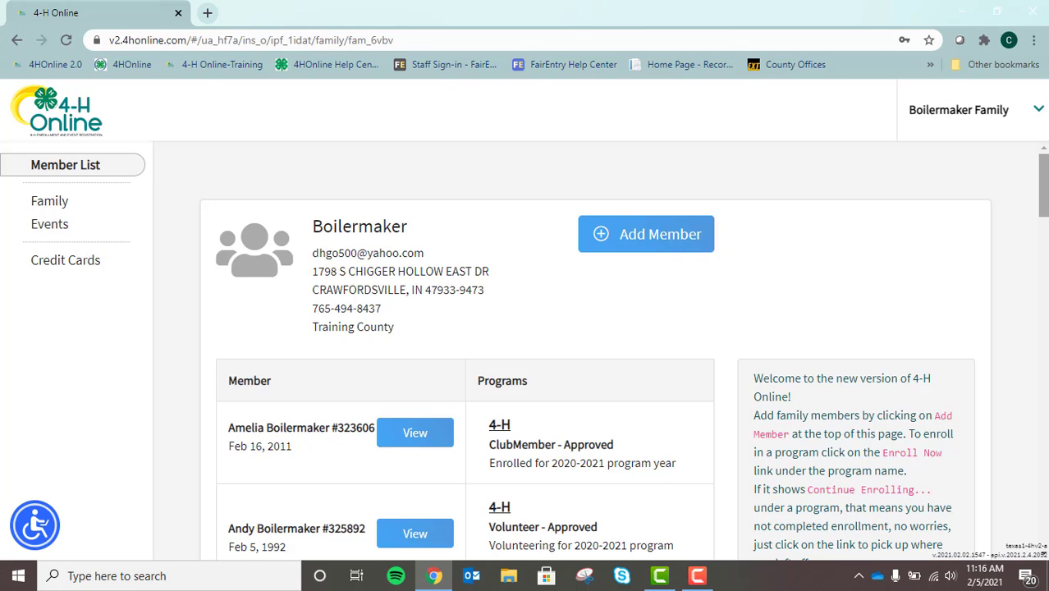
{"action": "left_click_drag", "start_coordinate": [1045, 193], "coordinate": [1045, 287]}
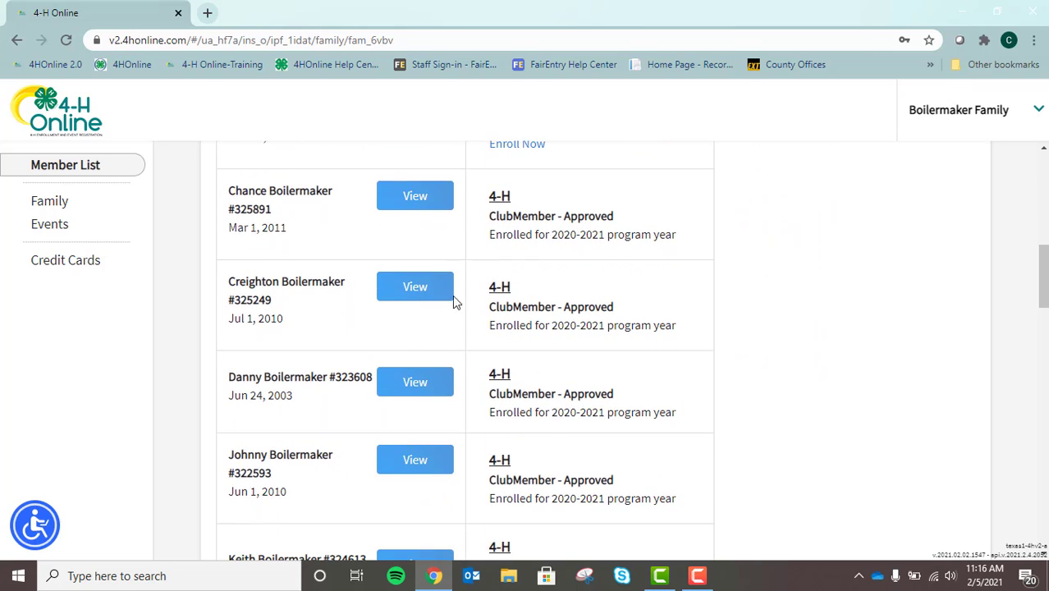
{"action": "left_click", "coordinate": [421, 291]}
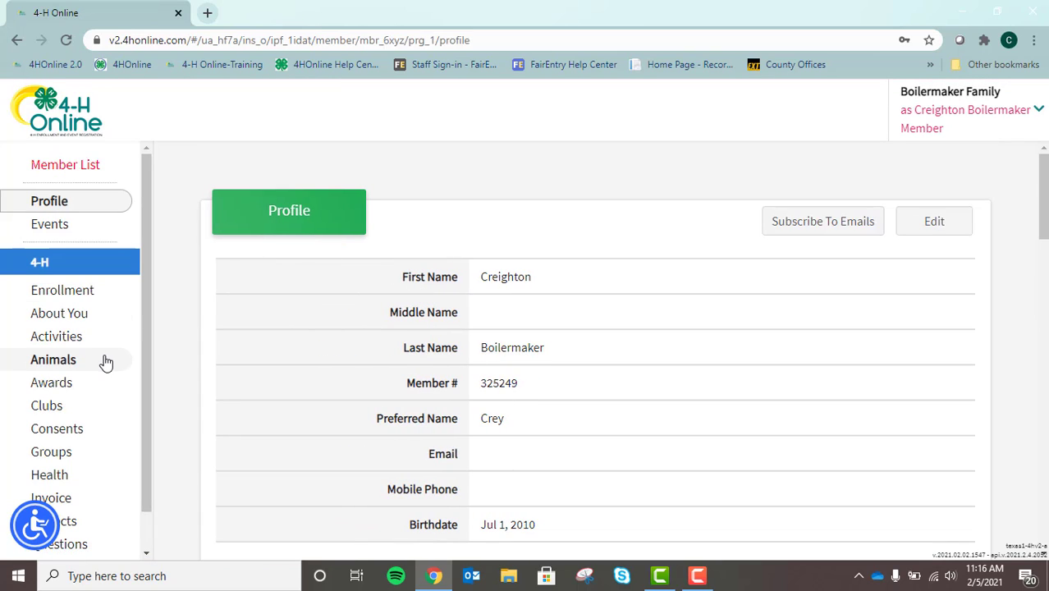
{"action": "left_click", "coordinate": [52, 363]}
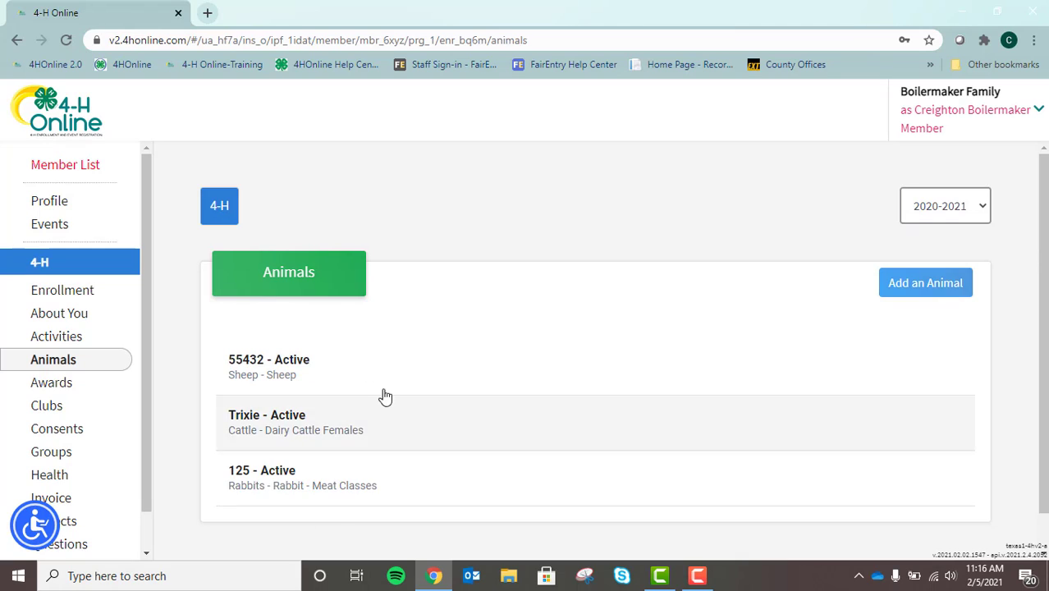
Add a new Dairy Goat Females animal with tattoo 7658 and save it.
{"action": "left_click", "coordinate": [917, 287]}
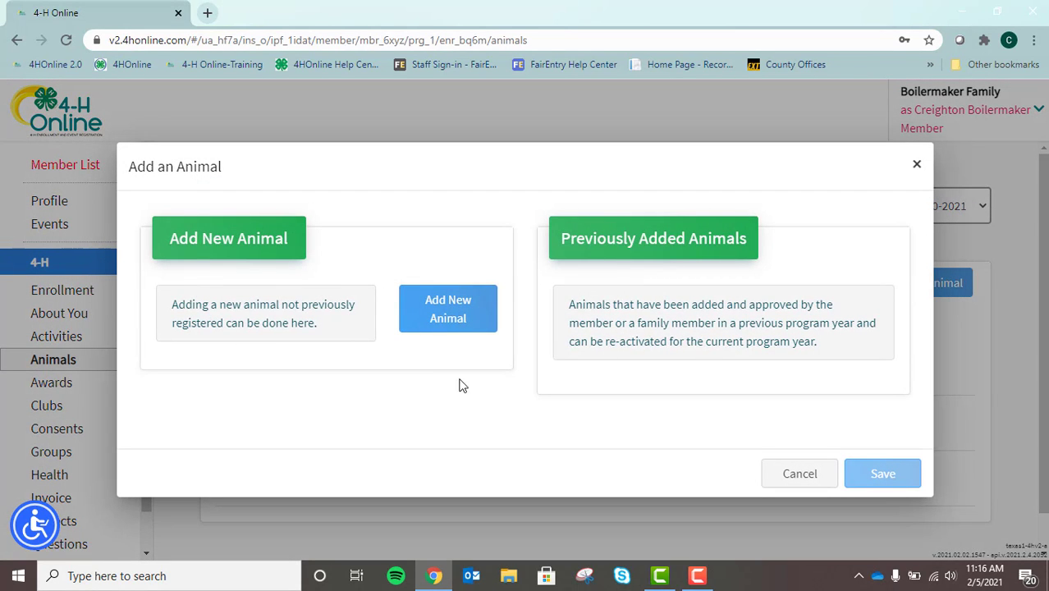
{"action": "left_click", "coordinate": [449, 316]}
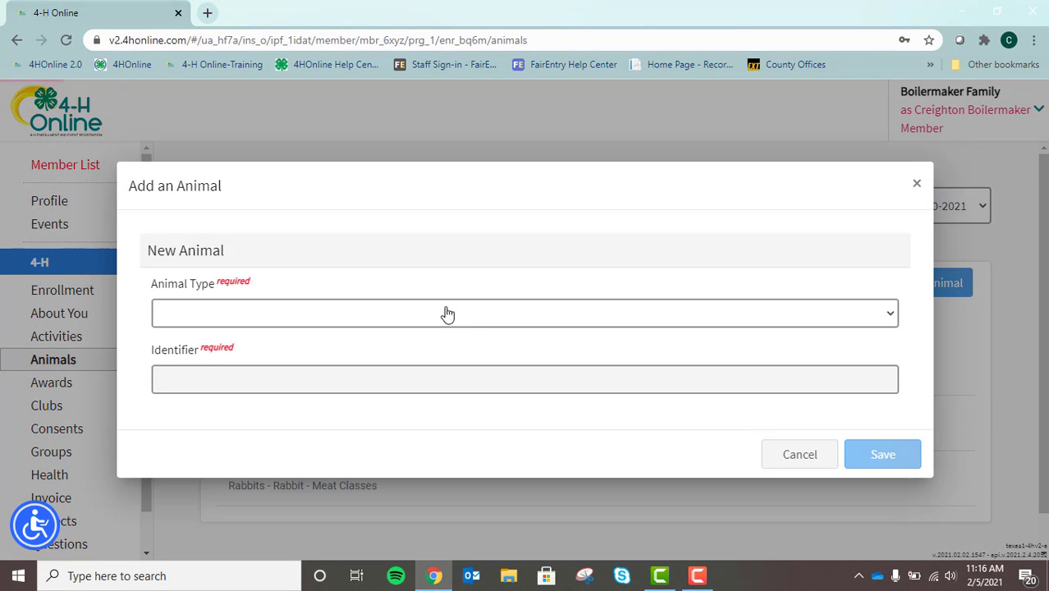
{"action": "left_click", "coordinate": [322, 320]}
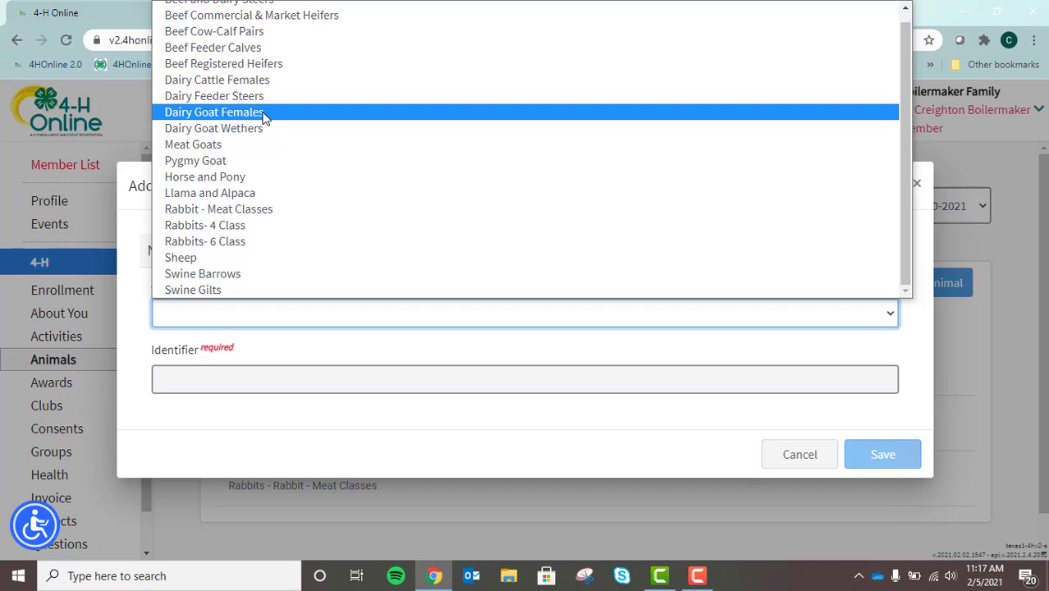
{"action": "left_click", "coordinate": [263, 113]}
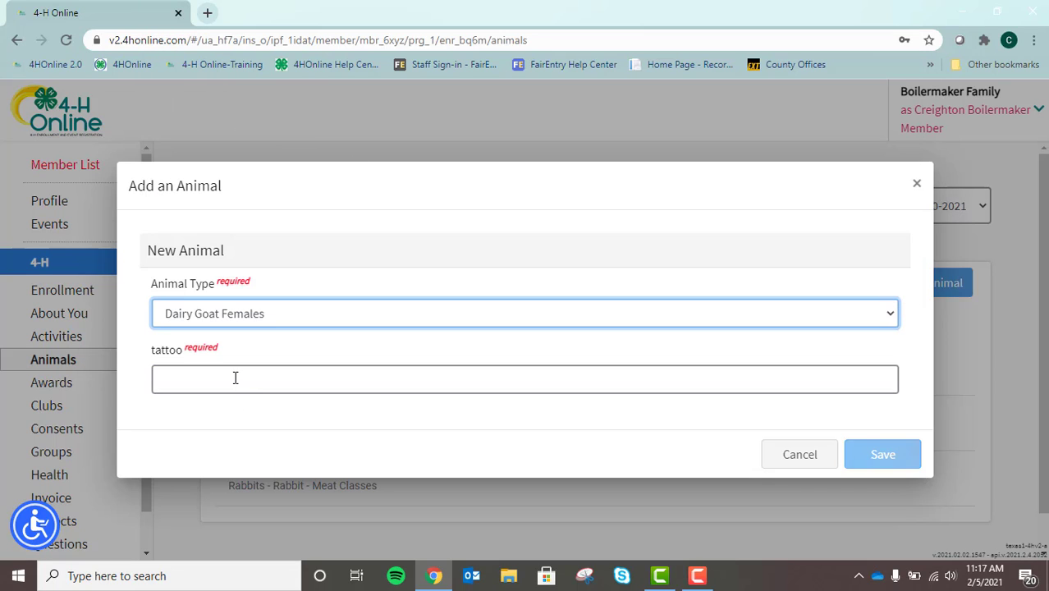
{"action": "left_click", "coordinate": [235, 378]}
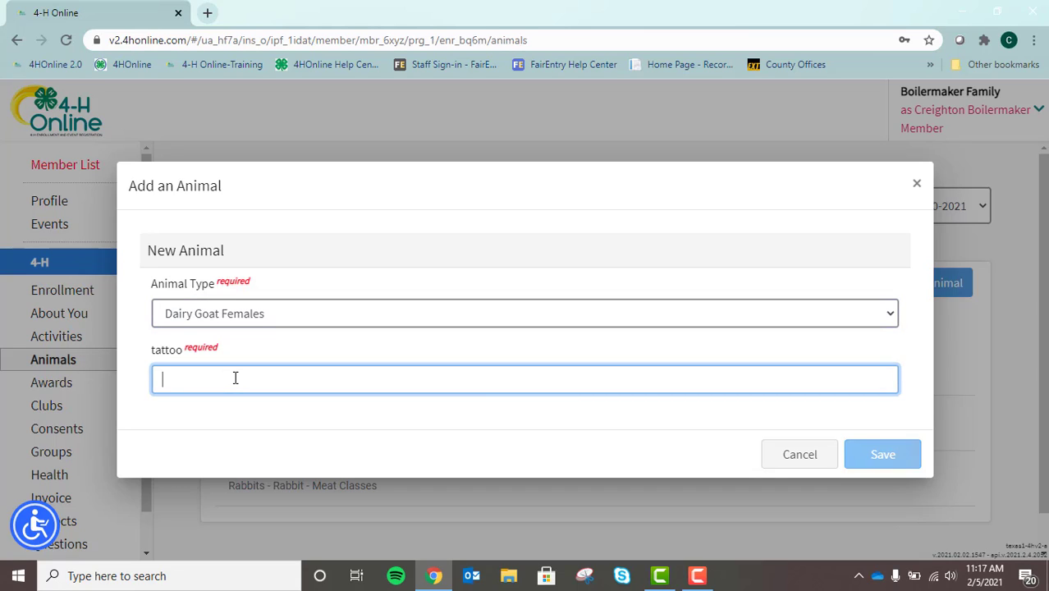
{"action": "type", "text": "7"}
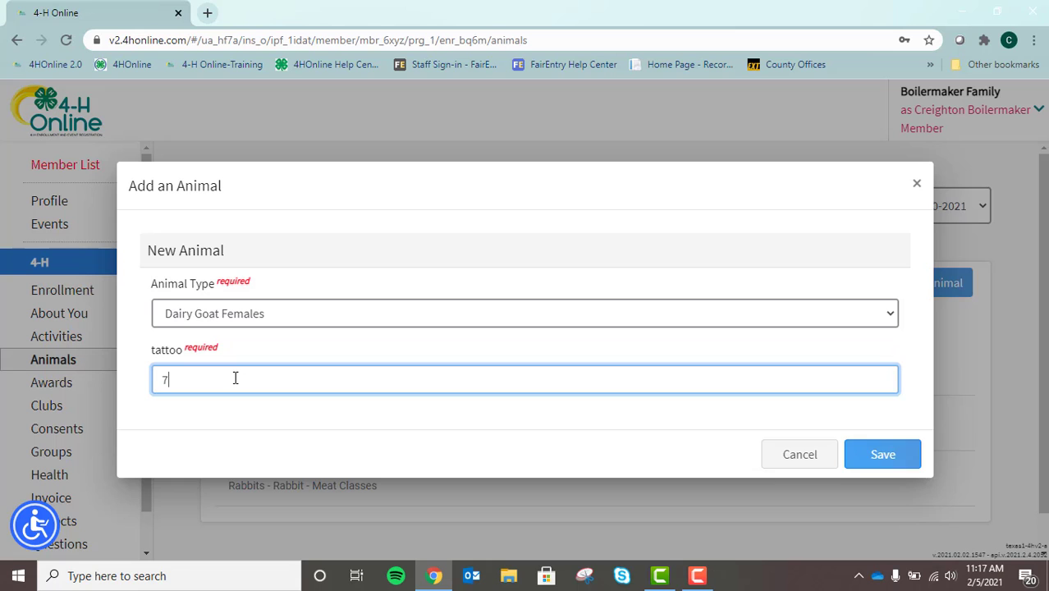
{"action": "type", "text": "658"}
{"action": "left_click", "coordinate": [881, 454]}
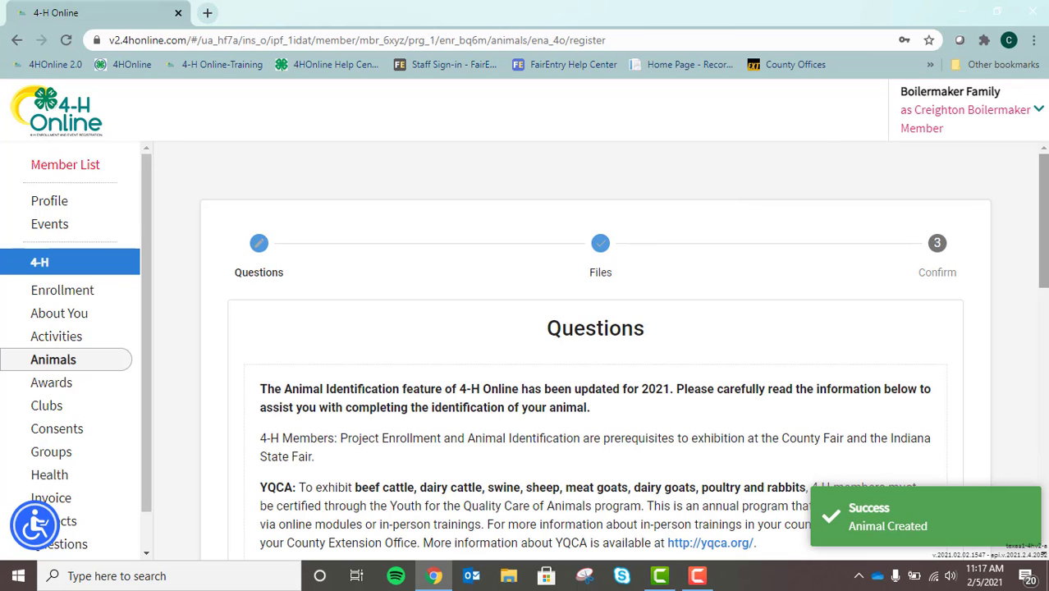
Show the dairy goat's questions, bringing up the empty name, birthdate and breed fields.
{"action": "scroll", "coordinate": [1045, 236], "scroll_direction": "down", "scroll_amount": 2}
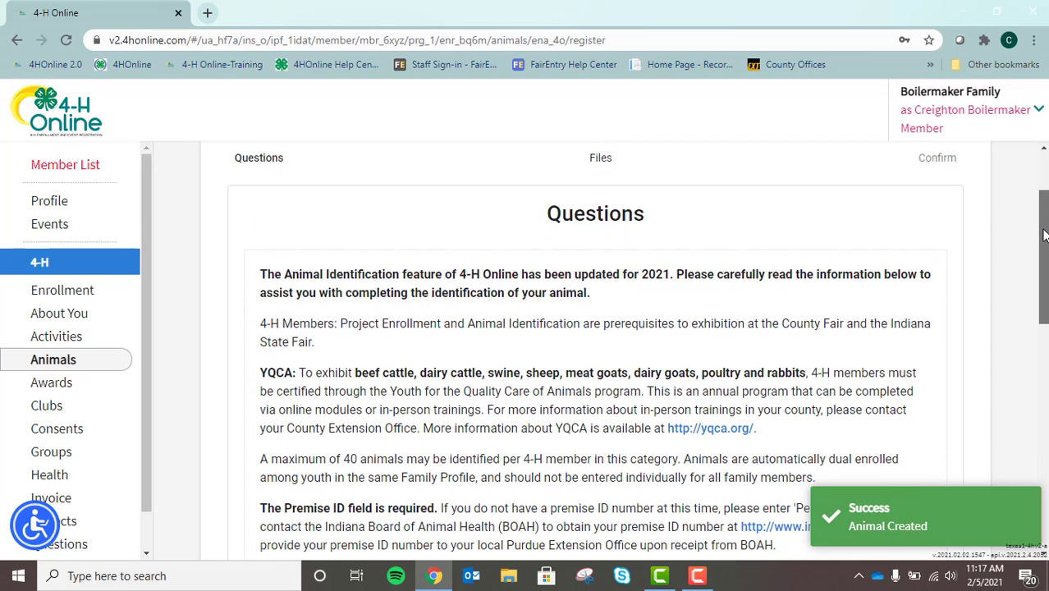
{"action": "left_click_drag", "start_coordinate": [1044, 235], "coordinate": [1041, 462]}
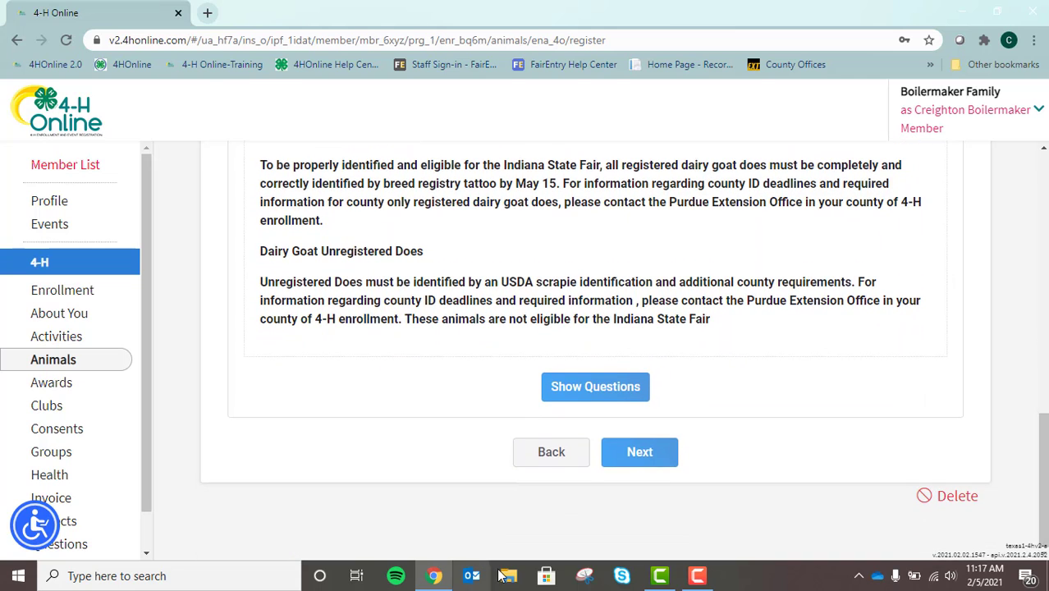
{"action": "left_click", "coordinate": [622, 397]}
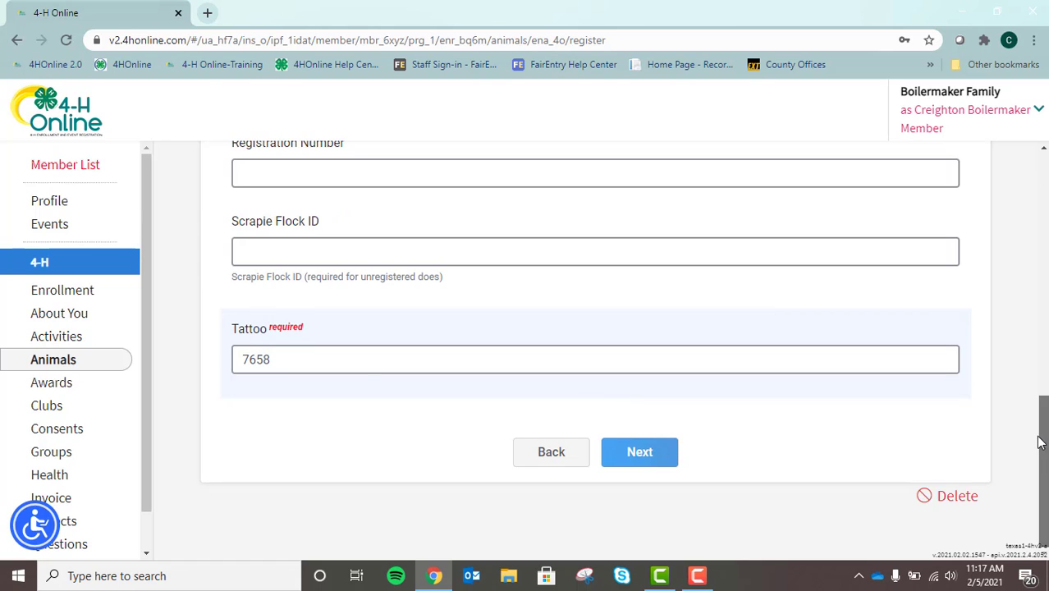
{"action": "left_click_drag", "start_coordinate": [1041, 442], "coordinate": [988, 214]}
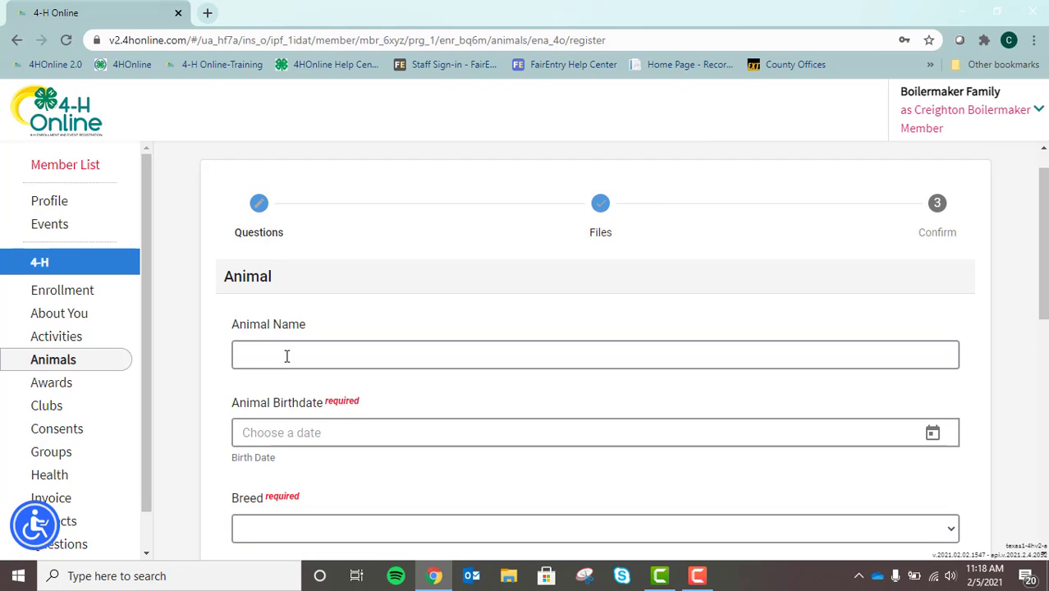
Name the goat Lucy with a birthdate of January 3, 2021.
{"action": "left_click", "coordinate": [287, 356]}
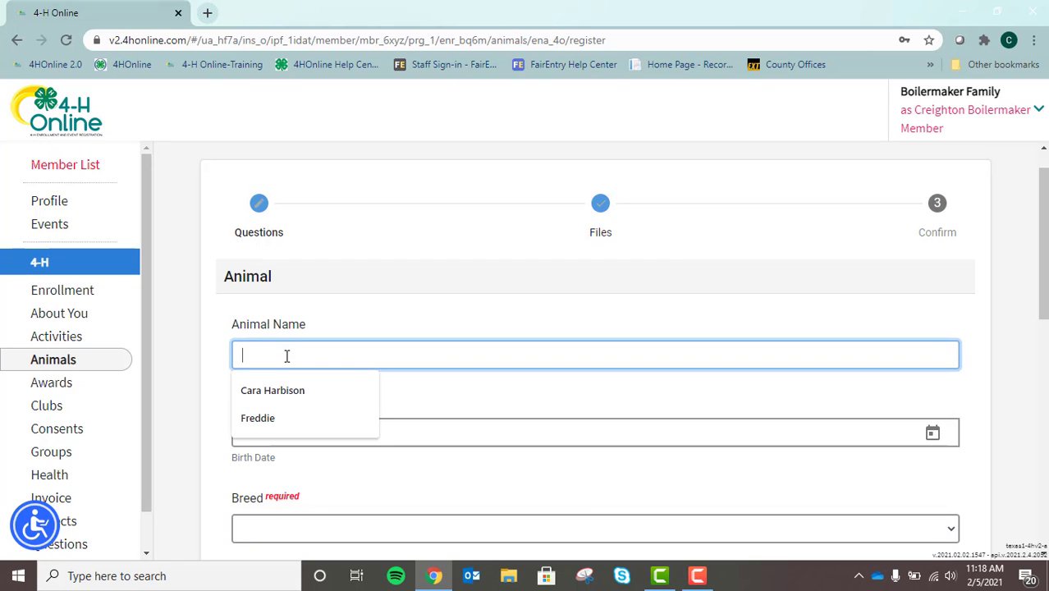
{"action": "type", "text": "Lucy"}
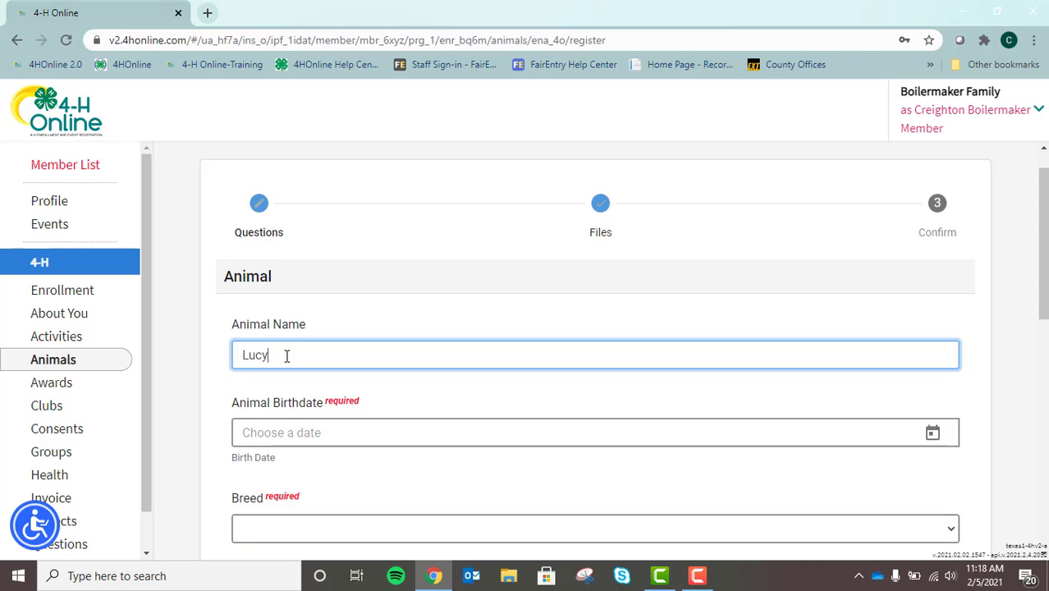
{"action": "left_click", "coordinate": [931, 439]}
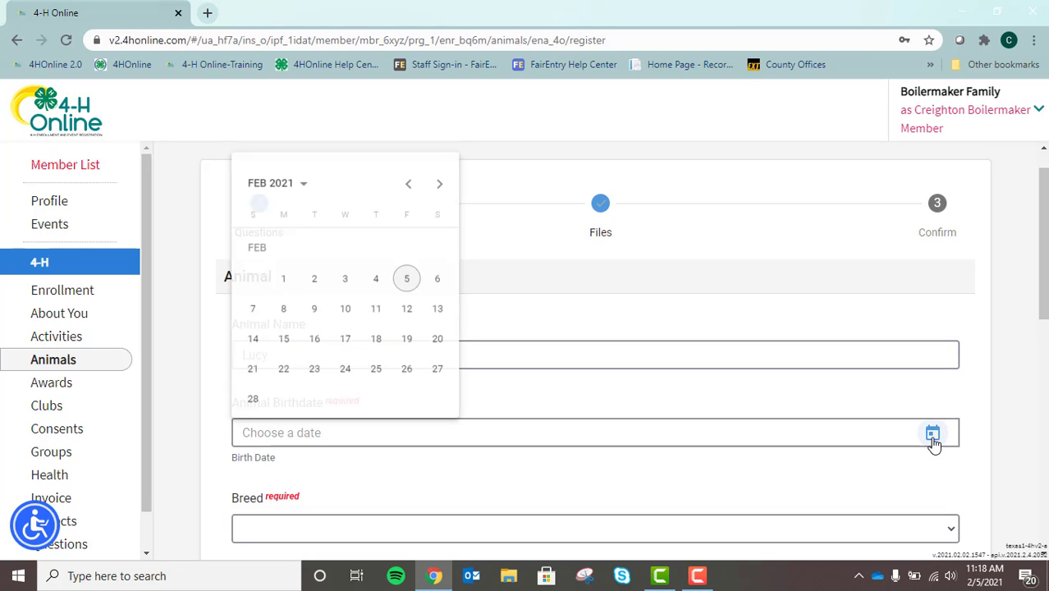
{"action": "left_click", "coordinate": [408, 177]}
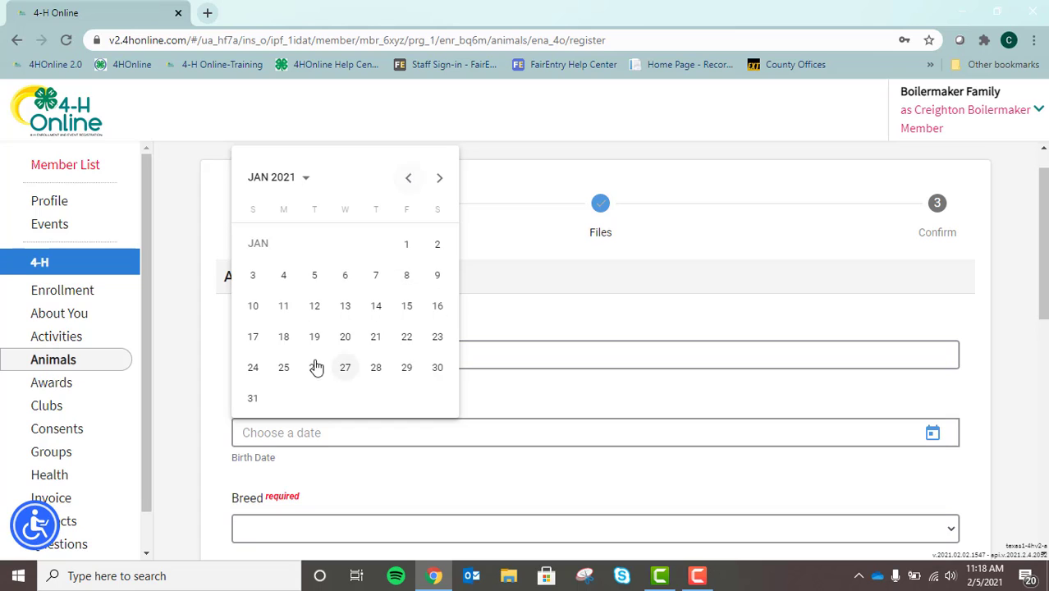
{"action": "left_click", "coordinate": [254, 277]}
Set the goat's breed to Lamancha and County Raised to Yes.
{"action": "scroll", "coordinate": [1046, 248], "scroll_direction": "down", "scroll_amount": 2}
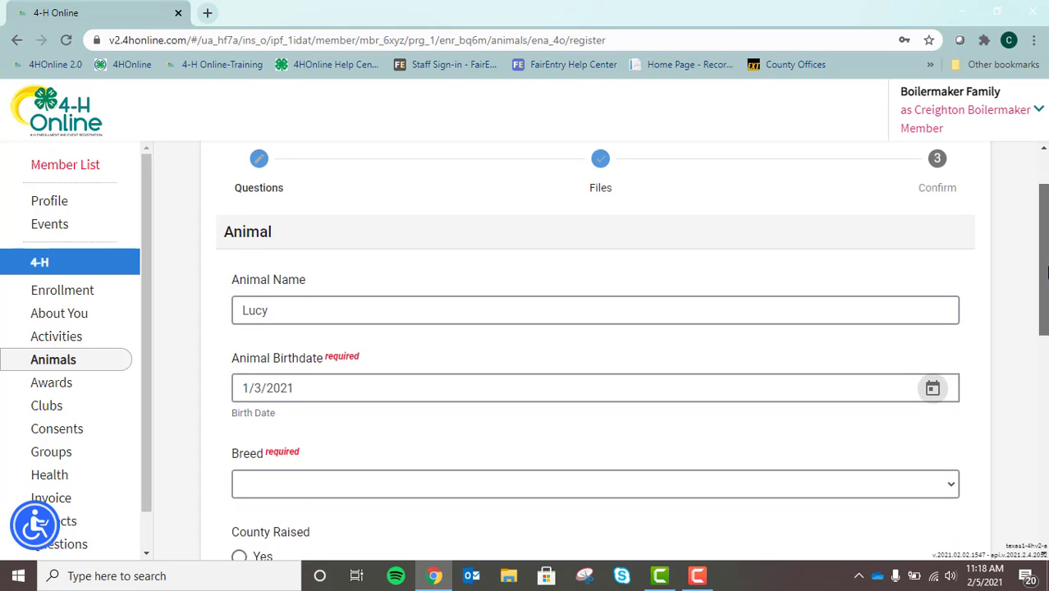
{"action": "left_click", "coordinate": [723, 364]}
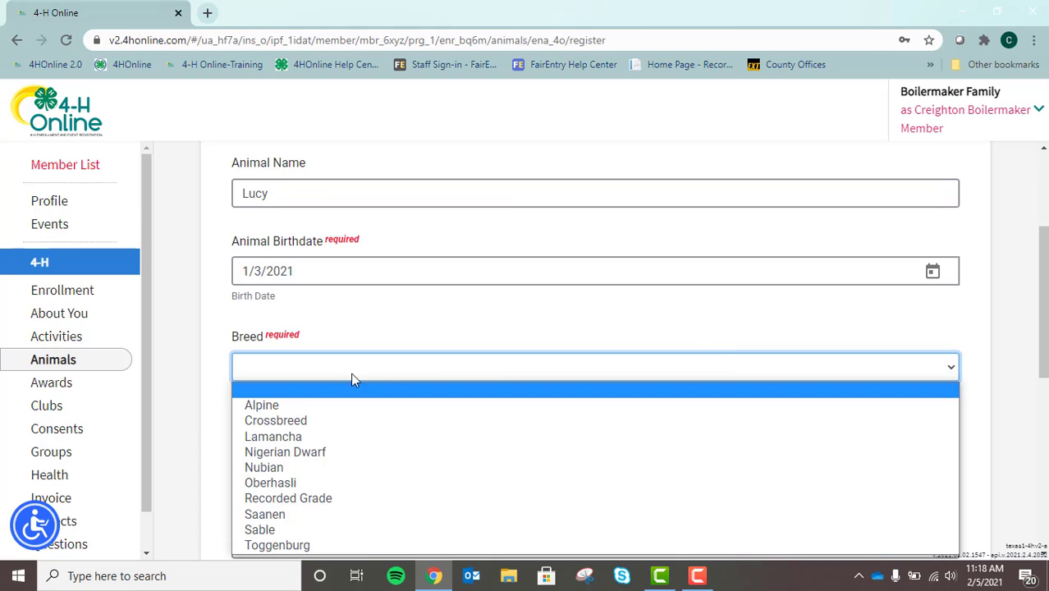
{"action": "left_click", "coordinate": [311, 437]}
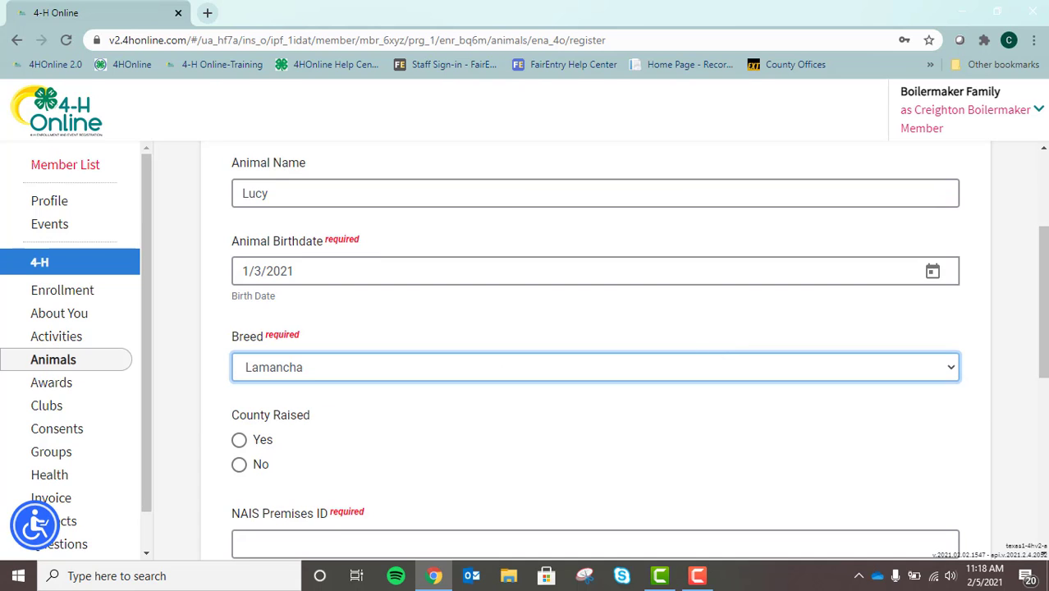
{"action": "left_click_drag", "start_coordinate": [1045, 276], "coordinate": [1040, 321]}
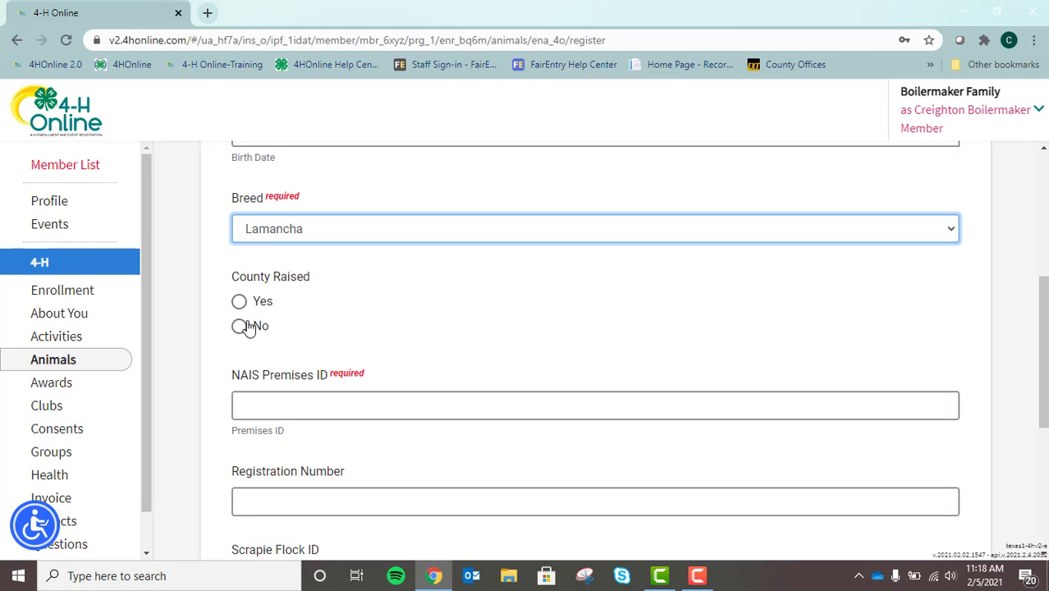
{"action": "left_click", "coordinate": [238, 302]}
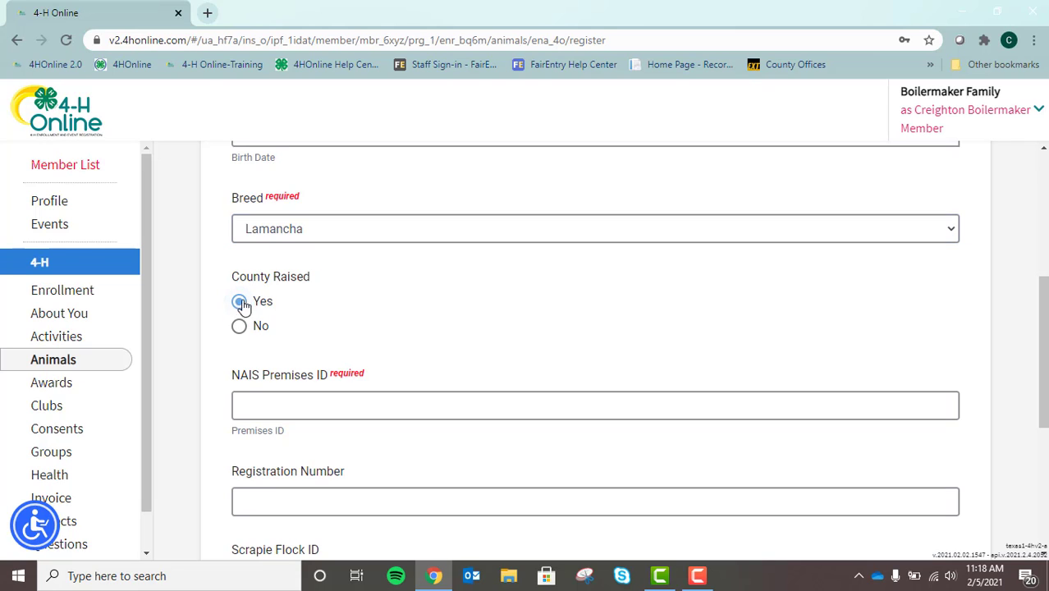
{"action": "left_click", "coordinate": [358, 402]}
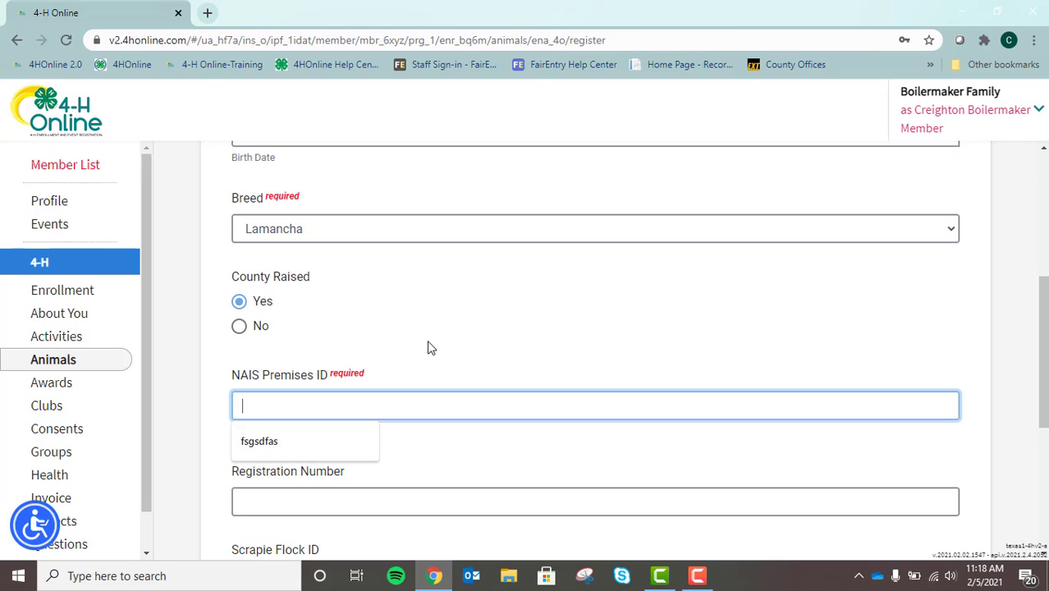
{"action": "type", "text": "34HDCA"}
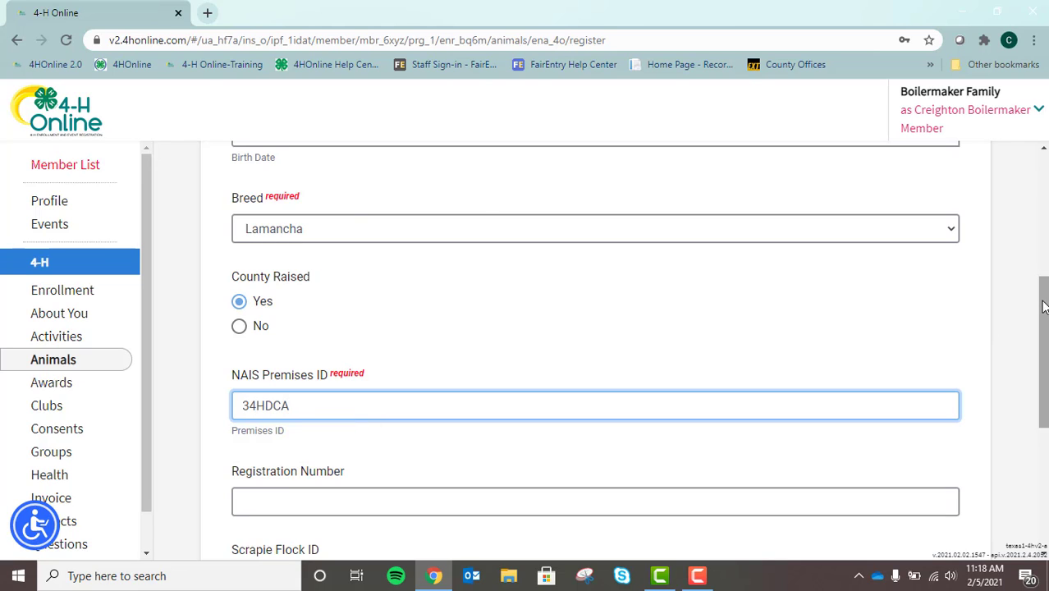
{"action": "left_click_drag", "start_coordinate": [1039, 309], "coordinate": [1039, 392]}
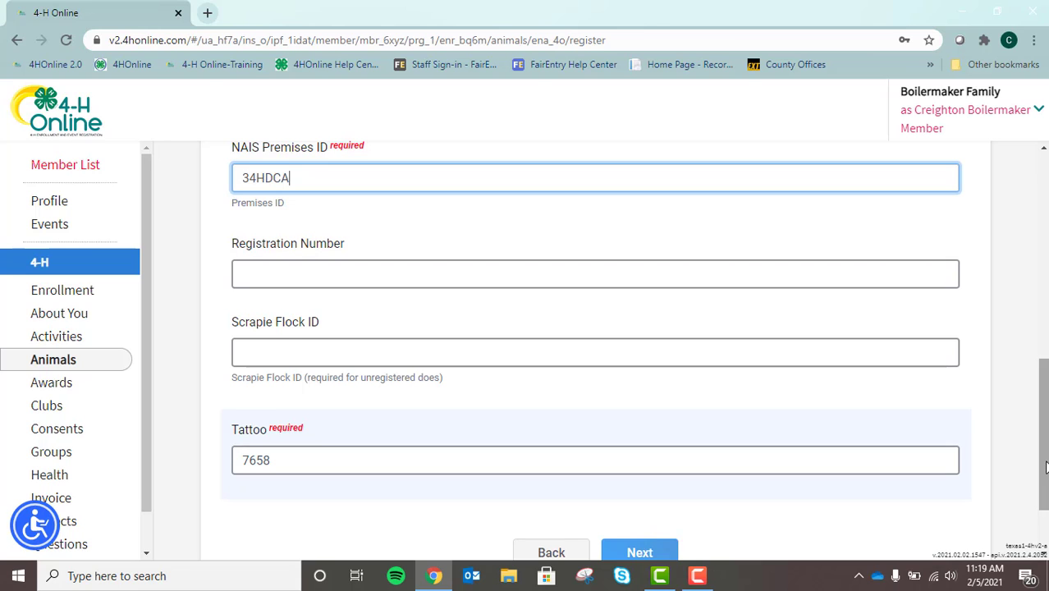
{"action": "left_click_drag", "start_coordinate": [1046, 466], "coordinate": [1034, 395]}
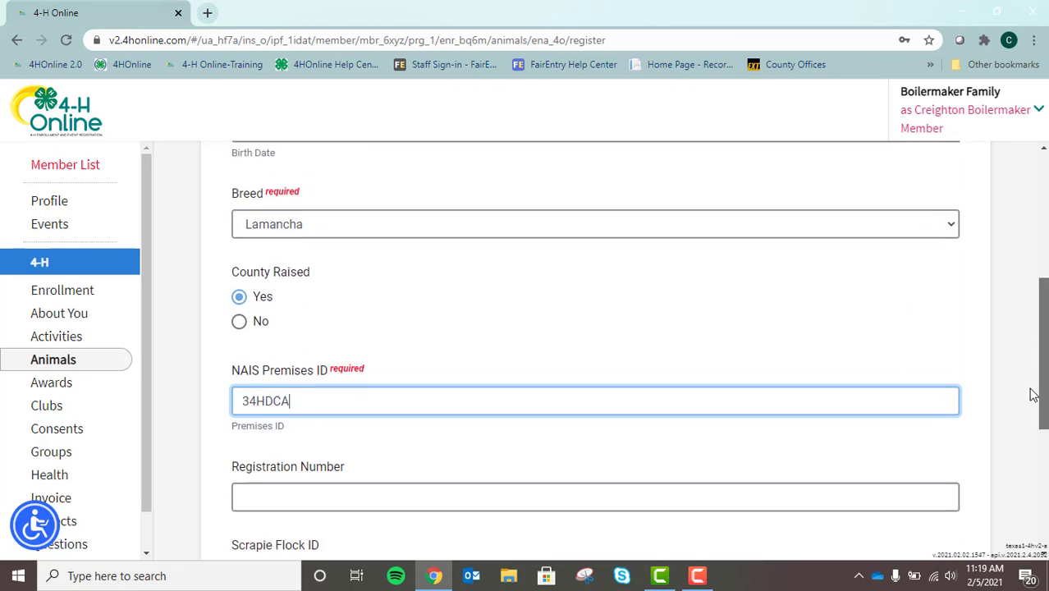
{"action": "scroll", "coordinate": [1034, 395], "scroll_direction": "down", "scroll_amount": 4}
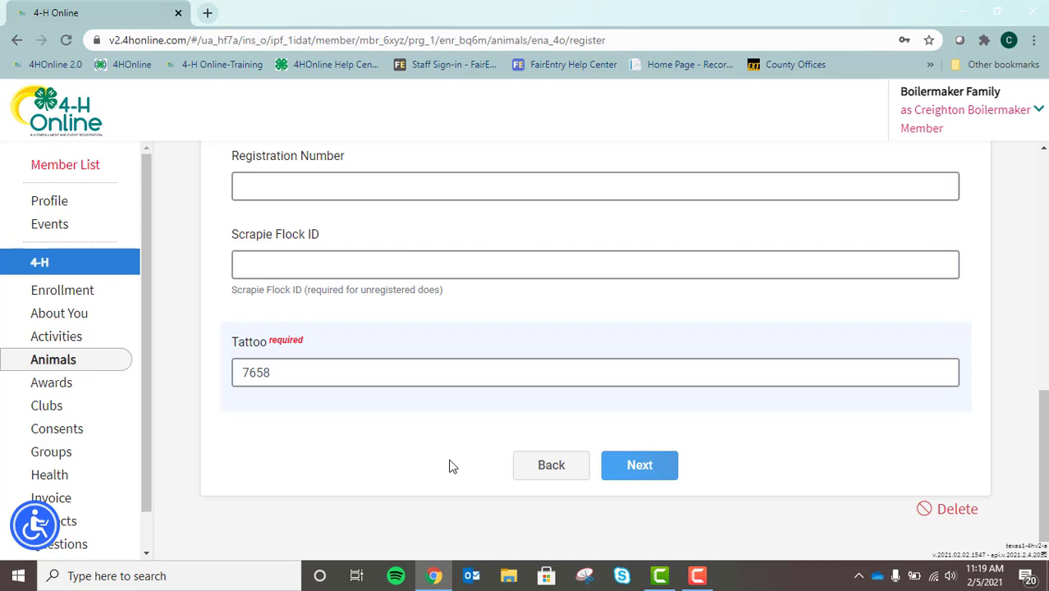
{"action": "left_click", "coordinate": [645, 463]}
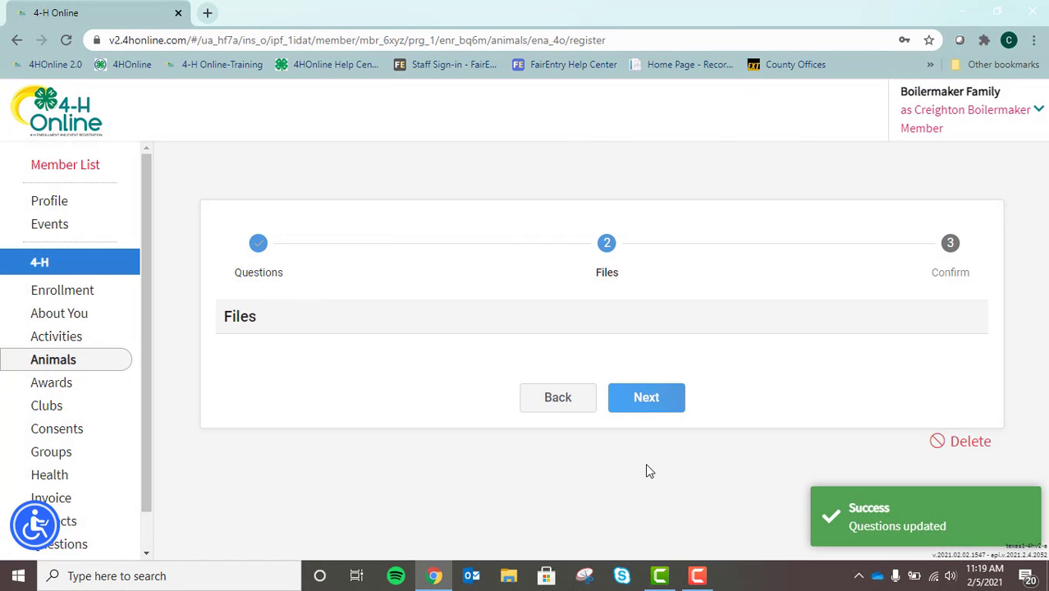
Advance to the Confirm step and submit Lucy's dairy goat registration.
{"action": "left_click", "coordinate": [646, 397]}
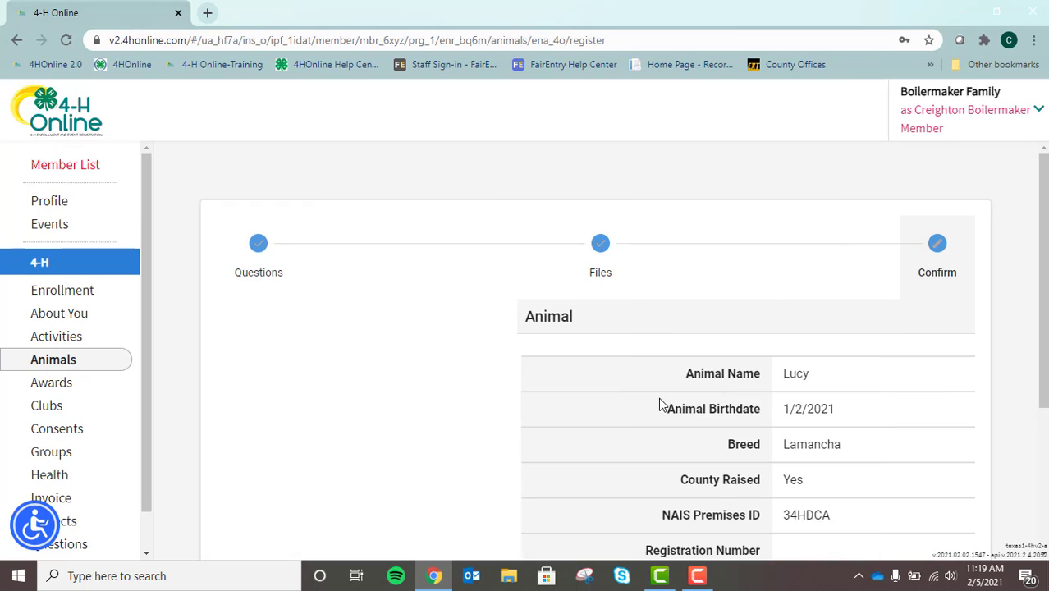
{"action": "left_click_drag", "start_coordinate": [1045, 246], "coordinate": [1024, 412]}
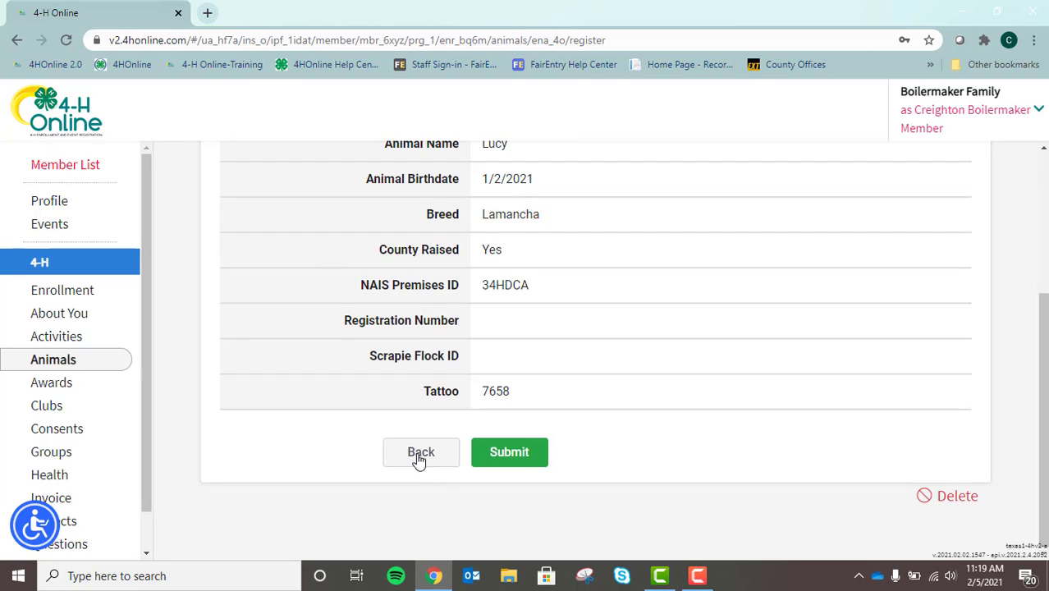
{"action": "left_click", "coordinate": [524, 457]}
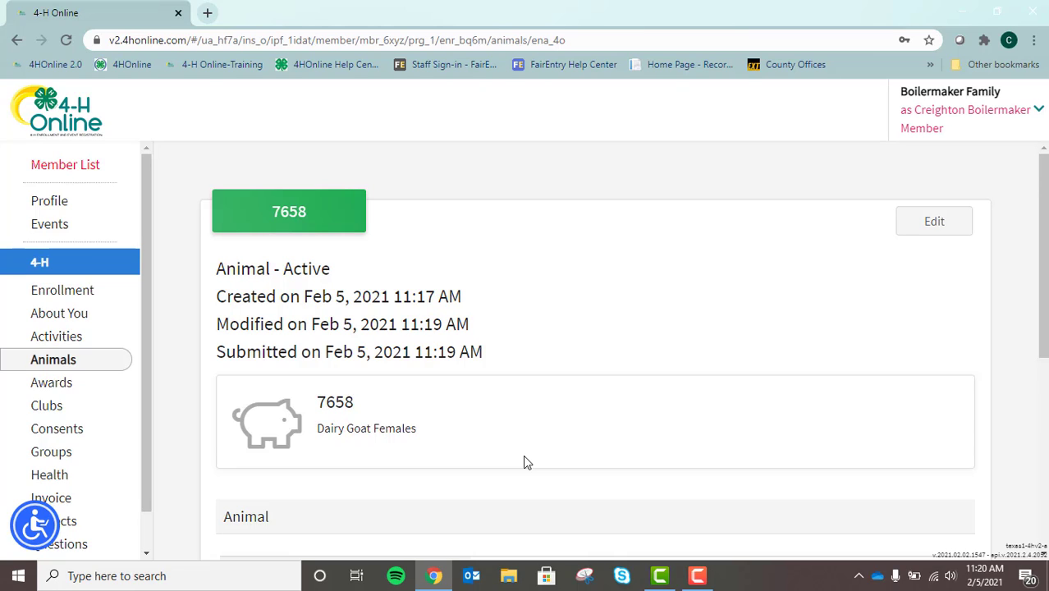
Go back to the Animals list, now showing dairy goat 7658 as active.
{"action": "left_click", "coordinate": [85, 367]}
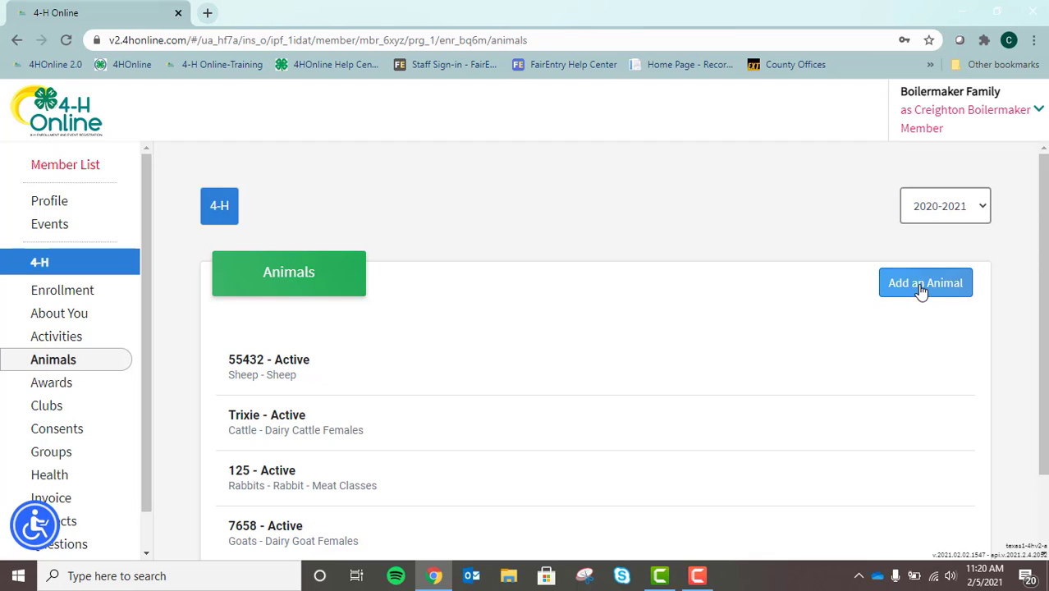
Add a new Pygmy Goat animal with tattoo 6547 and save it.
{"action": "left_click", "coordinate": [923, 293]}
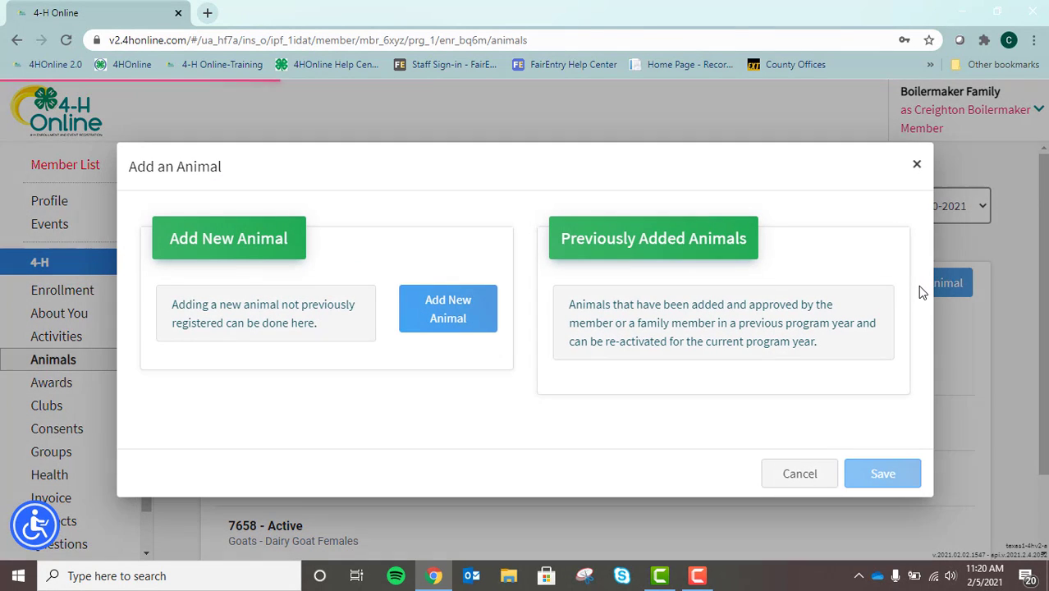
{"action": "left_click", "coordinate": [442, 308]}
{"action": "left_click", "coordinate": [235, 314]}
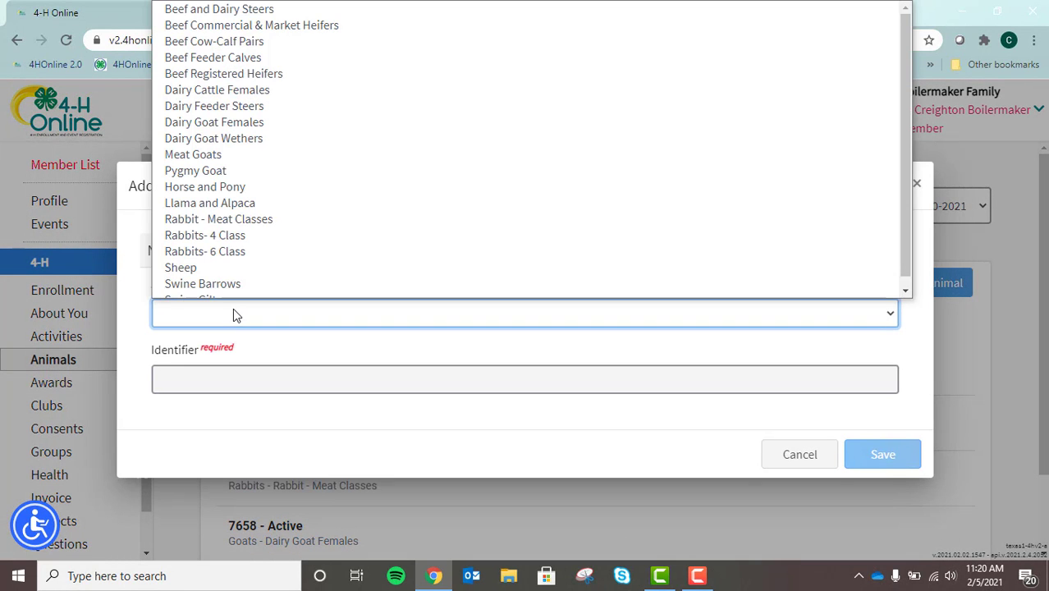
{"action": "left_click", "coordinate": [206, 161]}
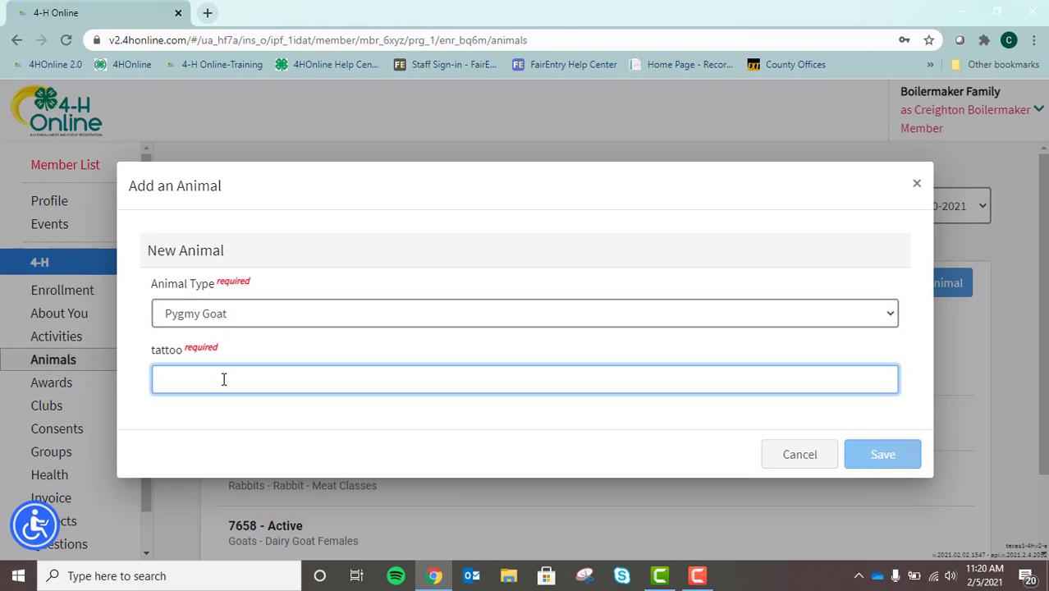
{"action": "type", "text": "6547"}
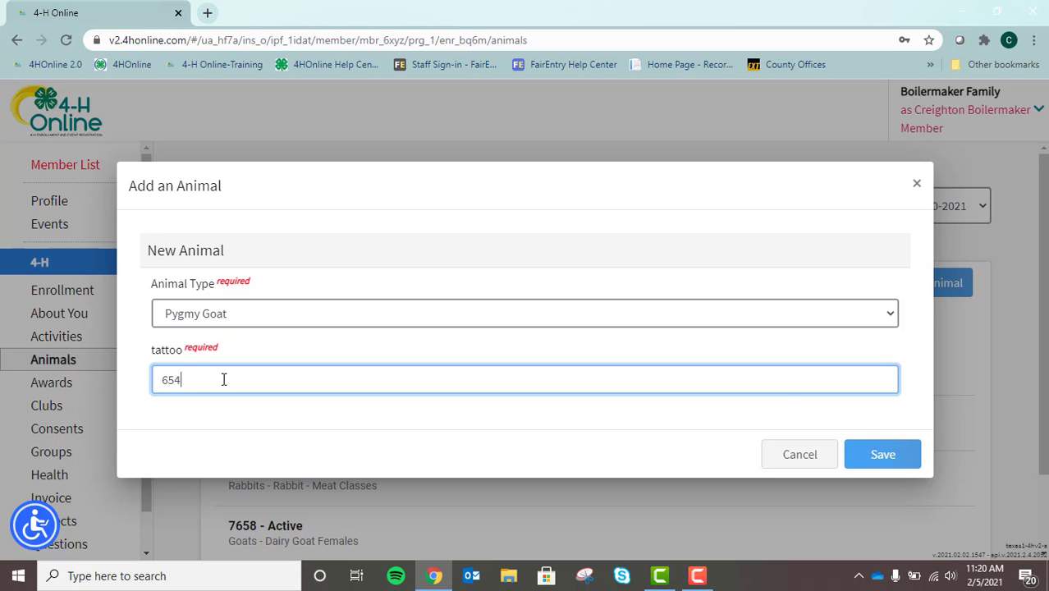
{"action": "left_click", "coordinate": [895, 453]}
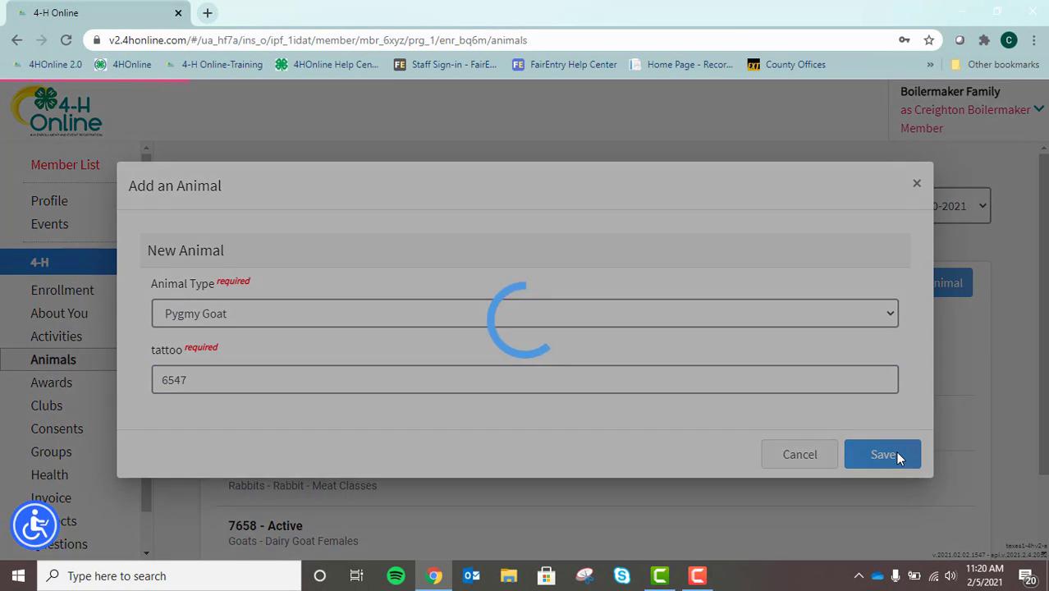
Show the Pygmy Goat's questions and return to the Animal Name field.
{"action": "scroll", "coordinate": [1032, 316], "scroll_direction": "down", "scroll_amount": 4}
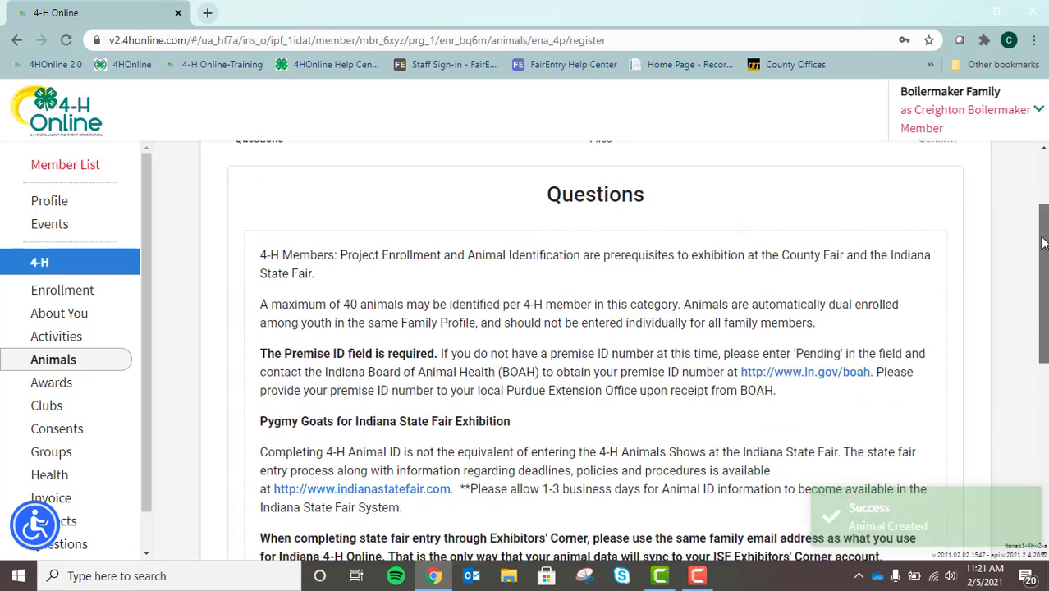
{"action": "scroll", "coordinate": [1032, 316], "scroll_direction": "down", "scroll_amount": 4}
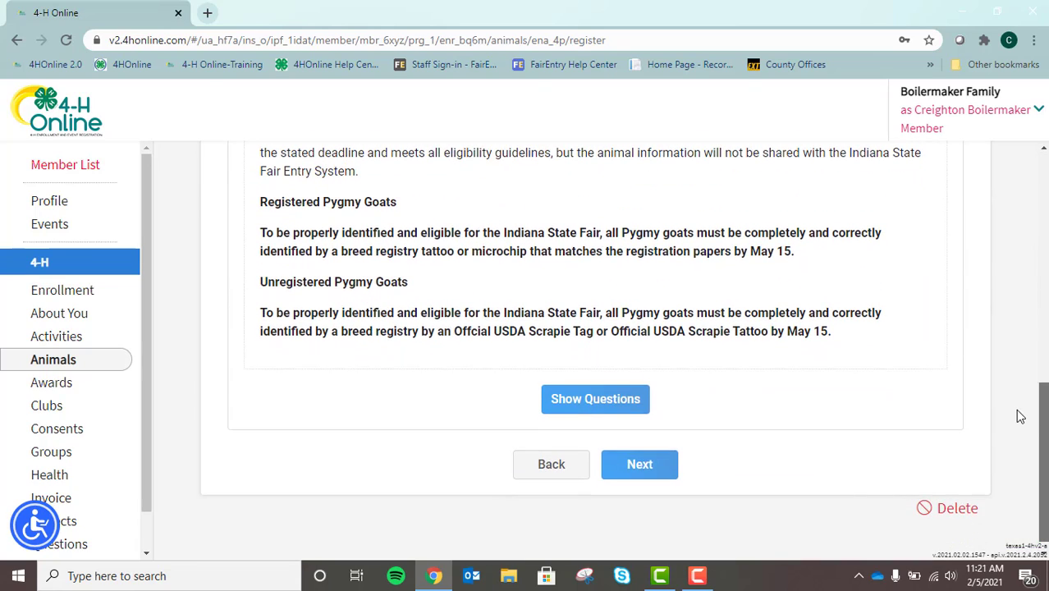
{"action": "left_click", "coordinate": [624, 410]}
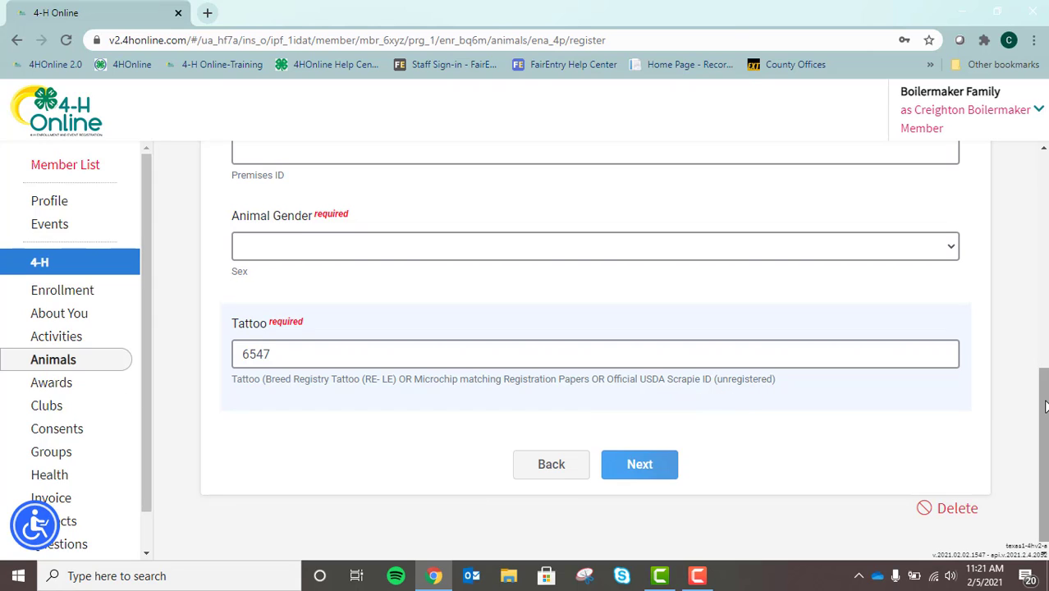
{"action": "left_click_drag", "start_coordinate": [1045, 410], "coordinate": [997, 239]}
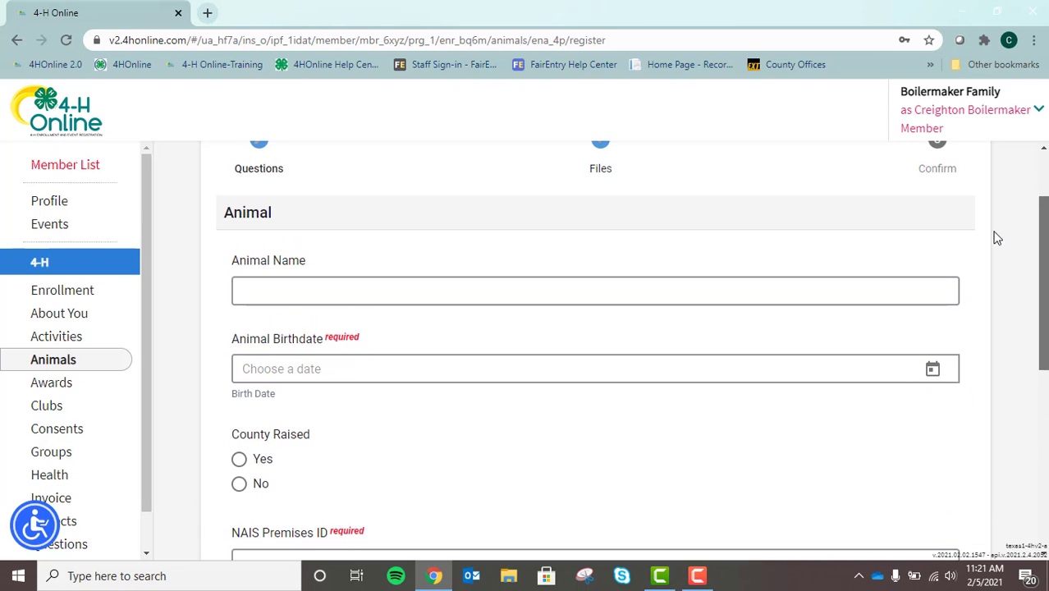
Name the Pygmy Goat Timmy with a birthdate of March 10, 2020.
{"action": "left_click", "coordinate": [285, 295]}
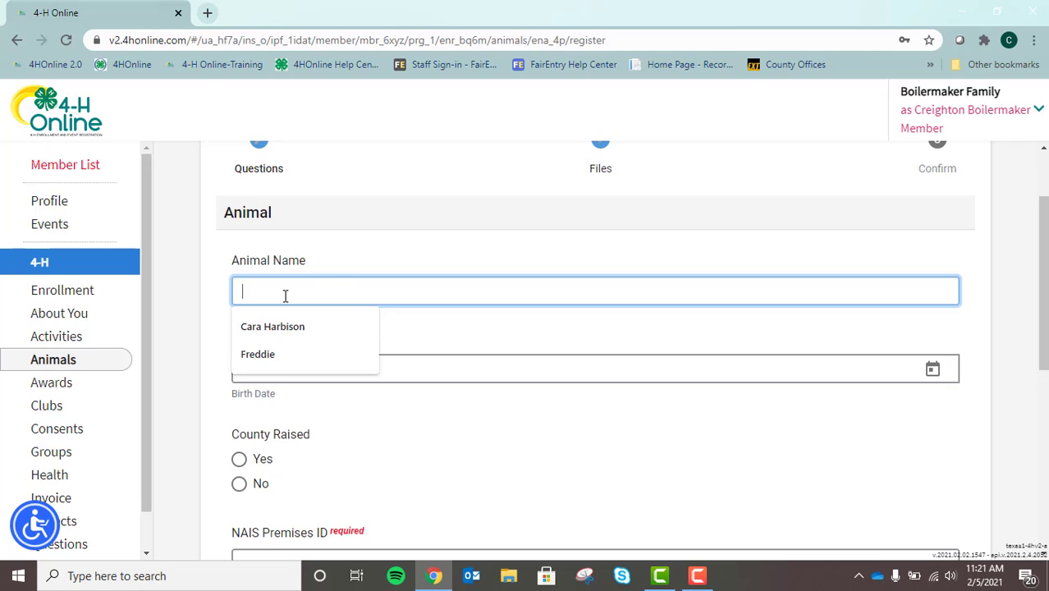
{"action": "type", "text": "Timmy"}
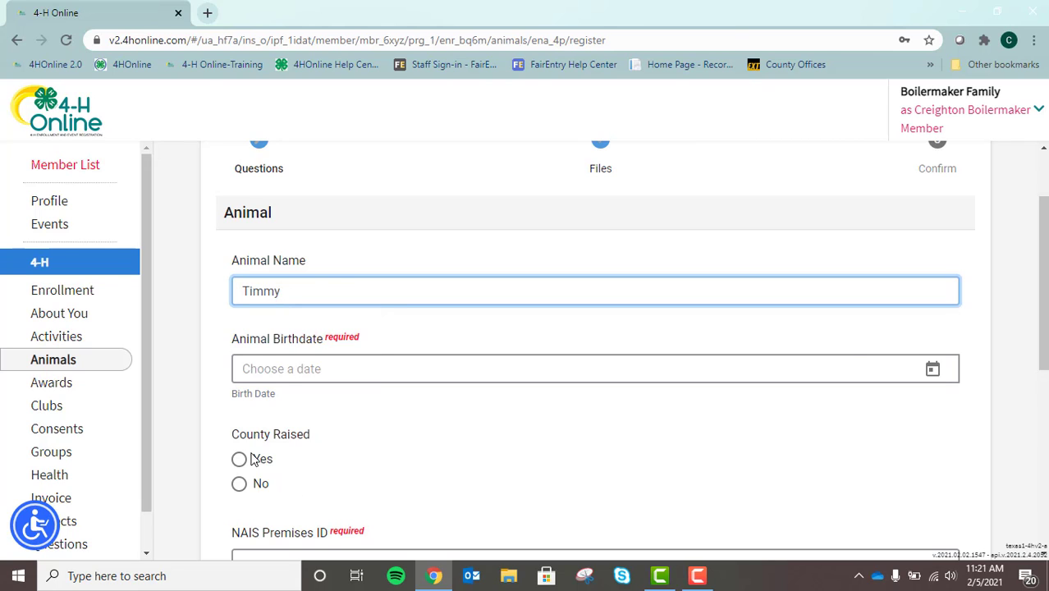
{"action": "left_click", "coordinate": [933, 371]}
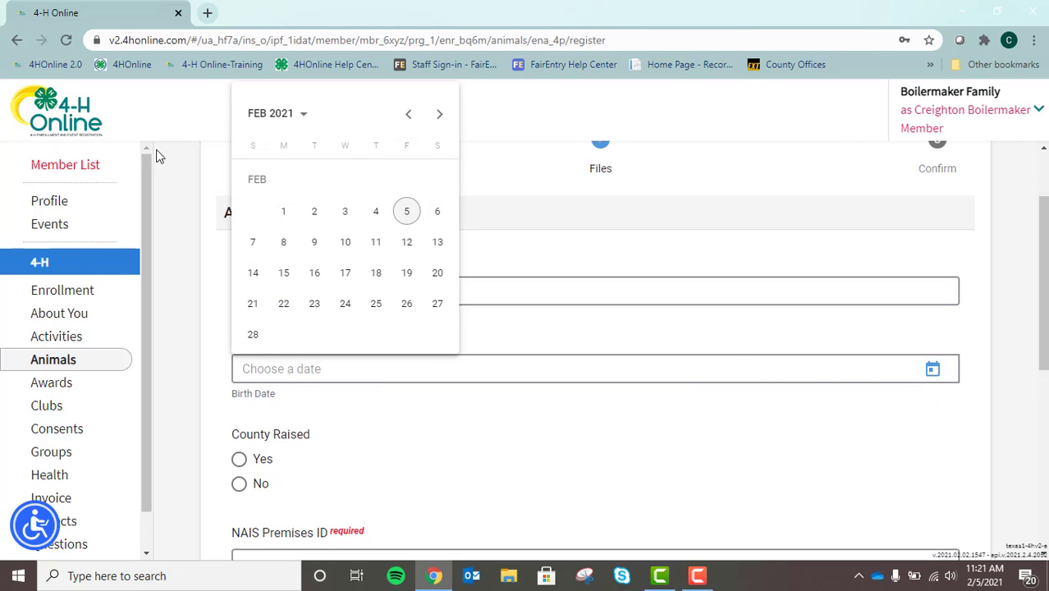
{"action": "left_click", "coordinate": [408, 115]}
{"action": "left_click", "coordinate": [298, 128]}
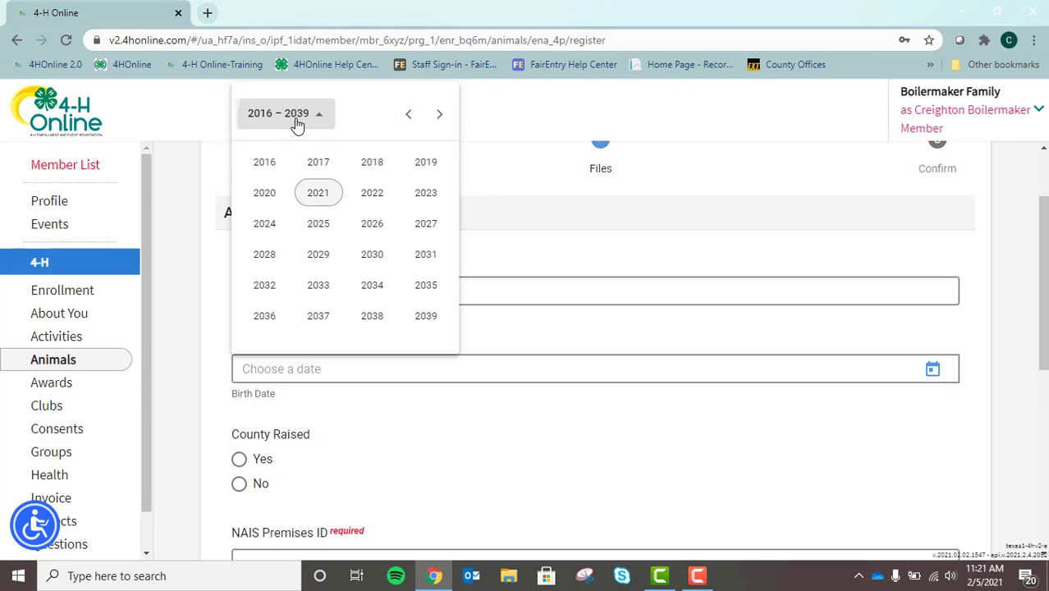
{"action": "left_click", "coordinate": [264, 192]}
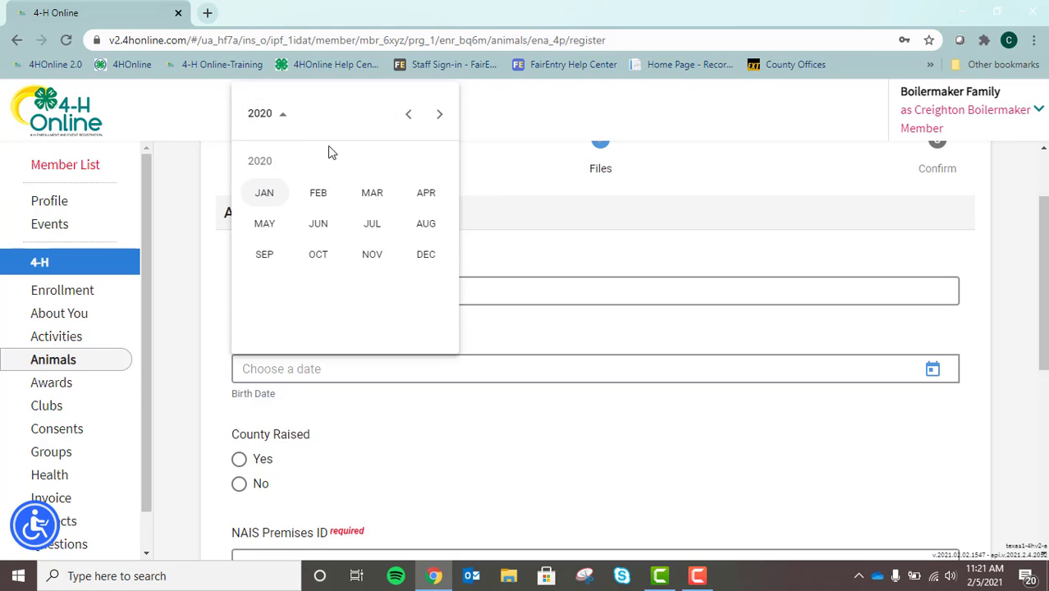
{"action": "left_click", "coordinate": [319, 226]}
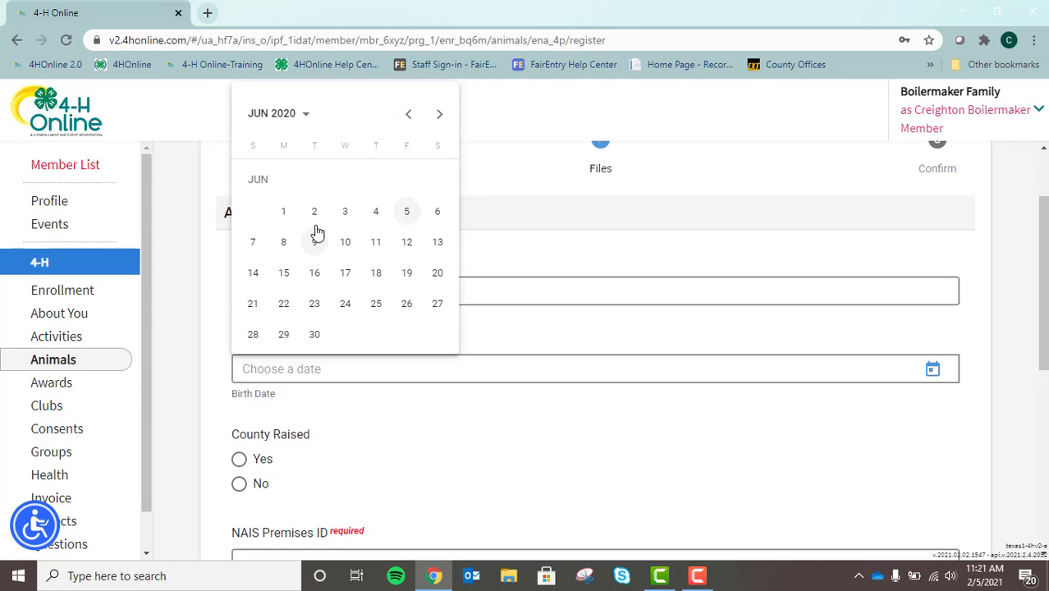
{"action": "left_click", "coordinate": [408, 116]}
{"action": "left_click", "coordinate": [408, 116]}
{"action": "left_click", "coordinate": [408, 115]}
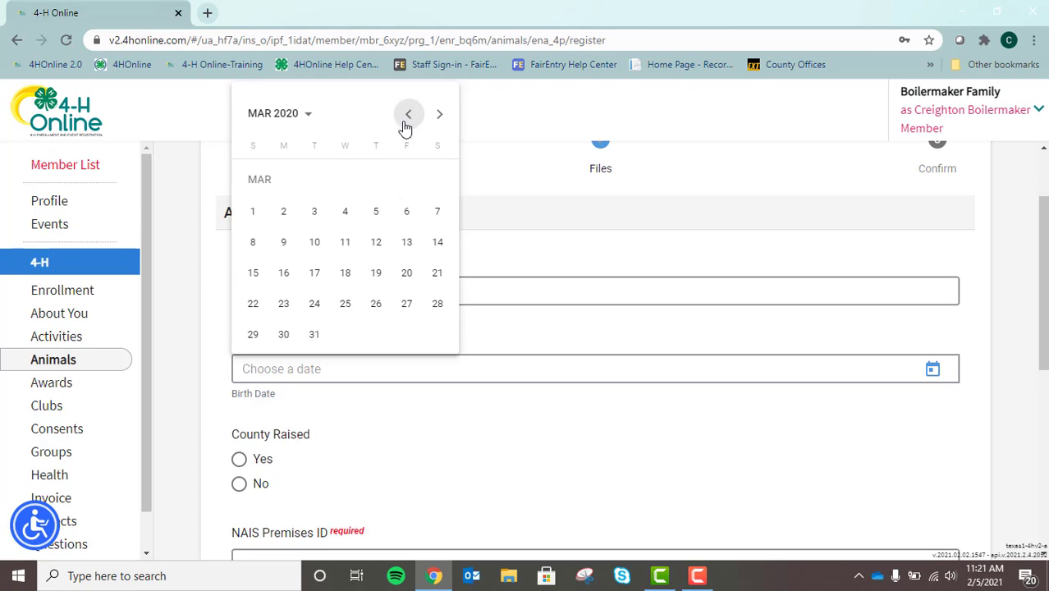
{"action": "left_click", "coordinate": [313, 244]}
Set County Raised to No, premises ID to 34HDCA, and gender to Male.
{"action": "left_click_drag", "start_coordinate": [1046, 246], "coordinate": [1046, 320]}
{"action": "left_click", "coordinate": [239, 313]}
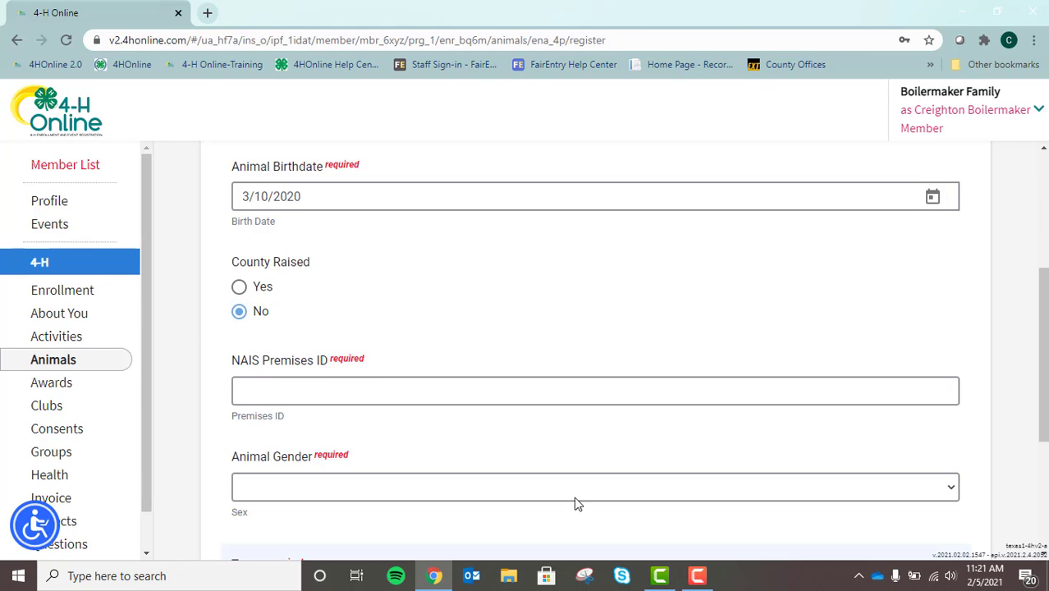
{"action": "left_click", "coordinate": [362, 389]}
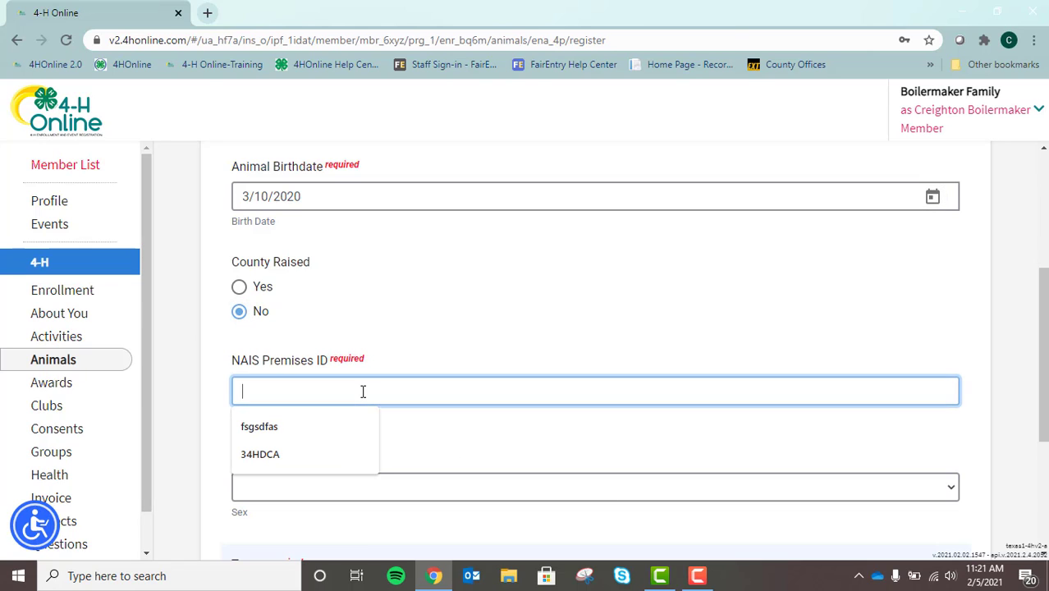
{"action": "left_click", "coordinate": [321, 453]}
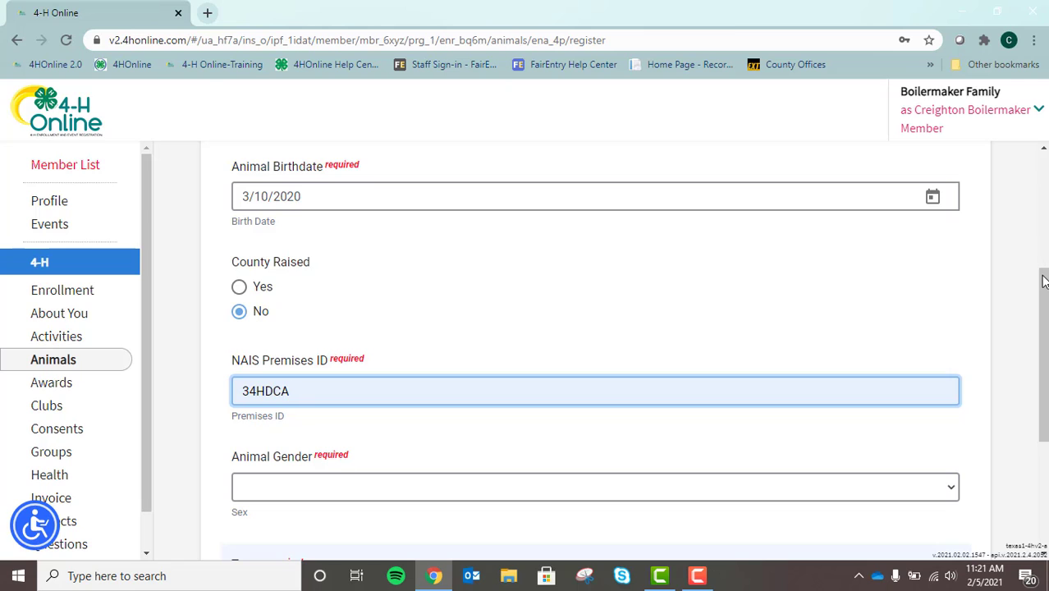
{"action": "left_click_drag", "start_coordinate": [1044, 282], "coordinate": [1044, 362]}
{"action": "left_click", "coordinate": [351, 305]}
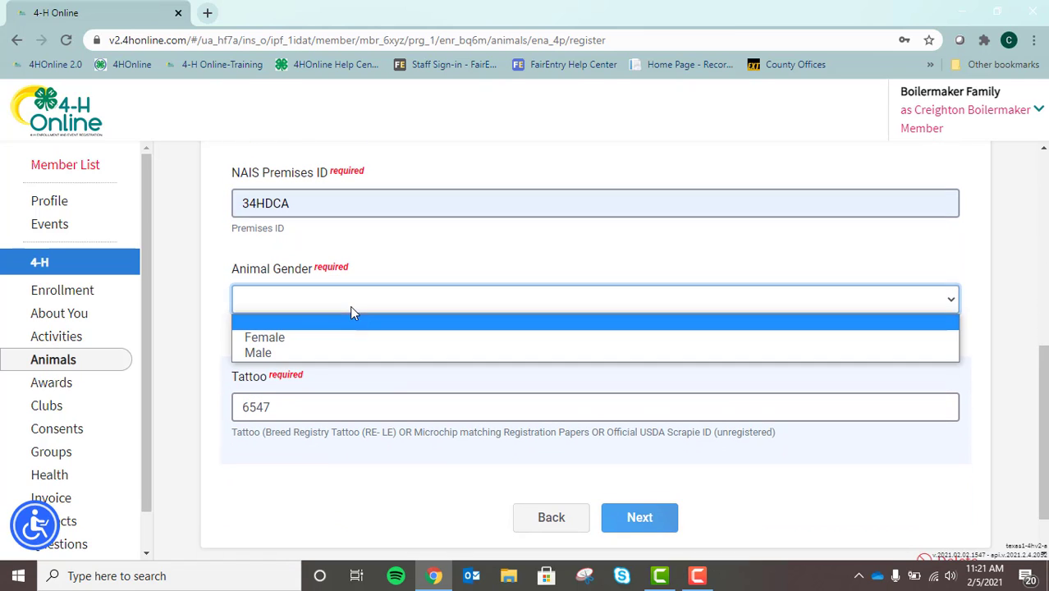
{"action": "left_click", "coordinate": [301, 355]}
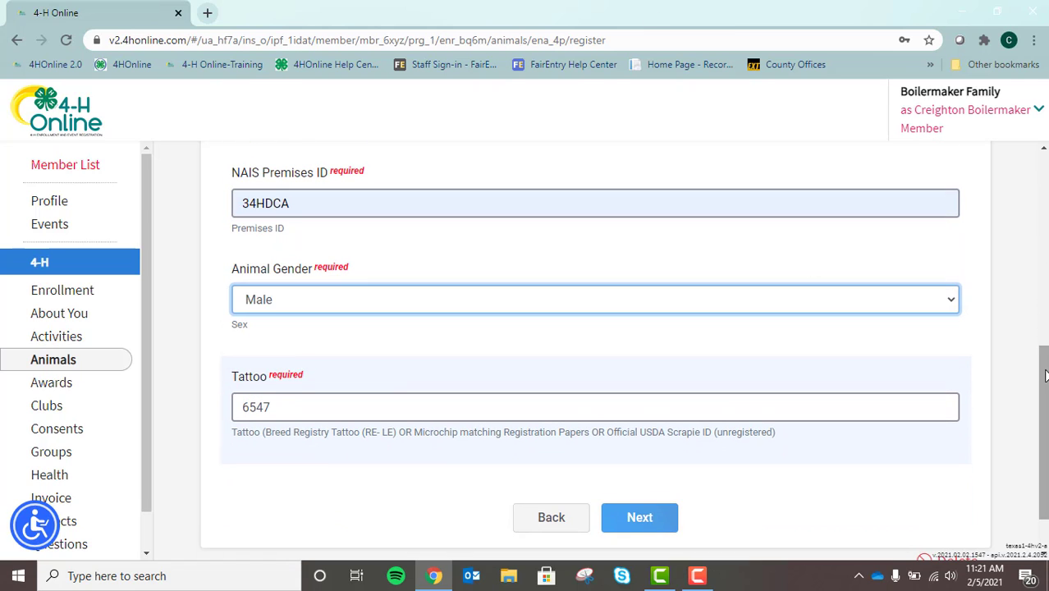
{"action": "left_click_drag", "start_coordinate": [1043, 377], "coordinate": [1025, 333]}
{"action": "scroll", "coordinate": [1018, 321], "scroll_direction": "down", "scroll_amount": 2}
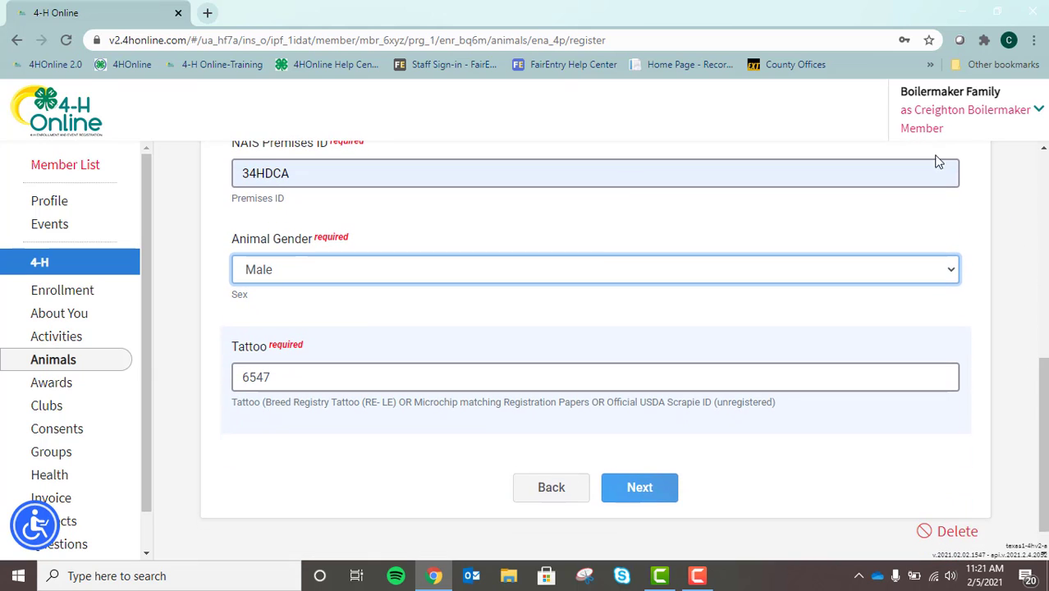
Advance past Questions and Files and submit Pygmy Goat Timmy, tattoo 6547, from the Confirm page.
{"action": "left_click", "coordinate": [642, 489]}
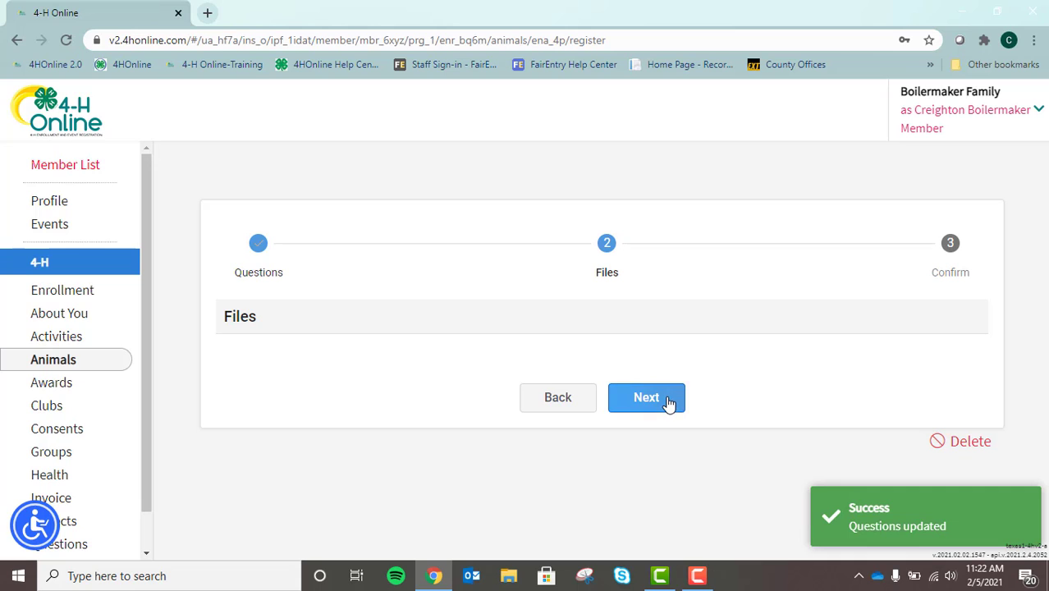
{"action": "left_click", "coordinate": [647, 398]}
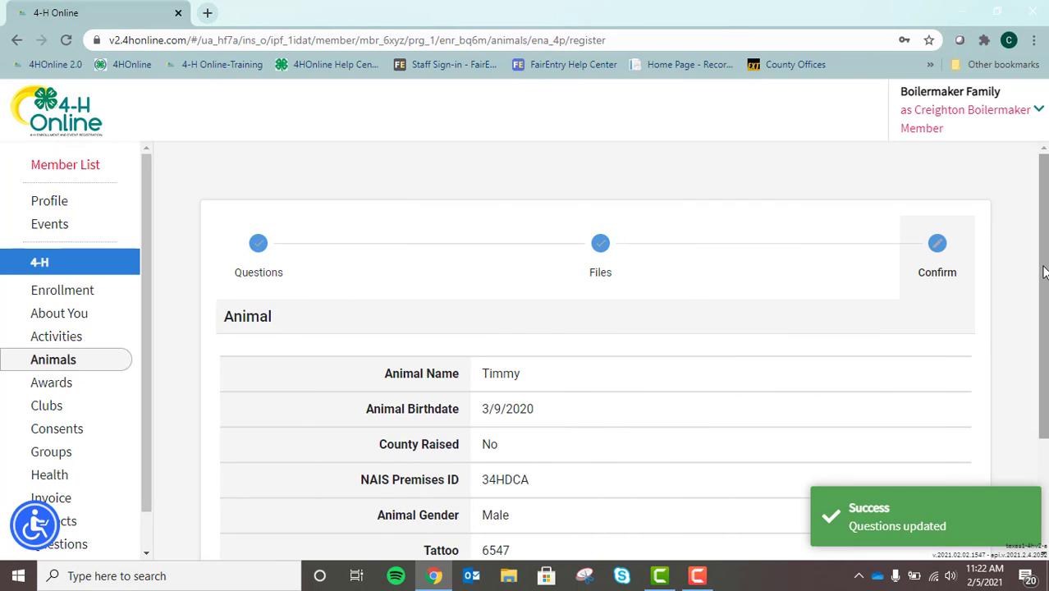
{"action": "left_click_drag", "start_coordinate": [1042, 268], "coordinate": [1038, 396]}
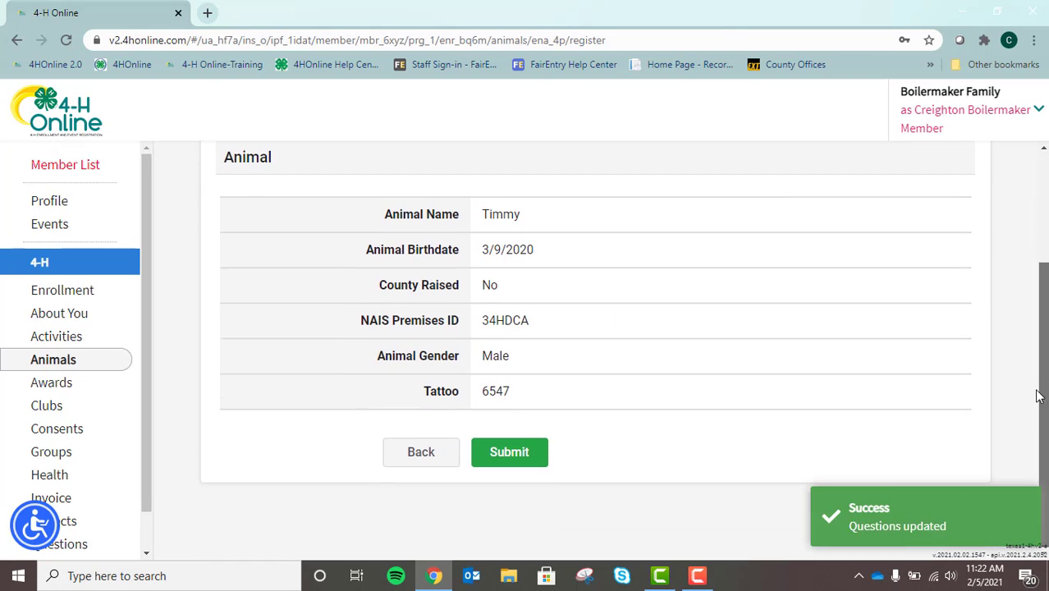
{"action": "left_click", "coordinate": [532, 454]}
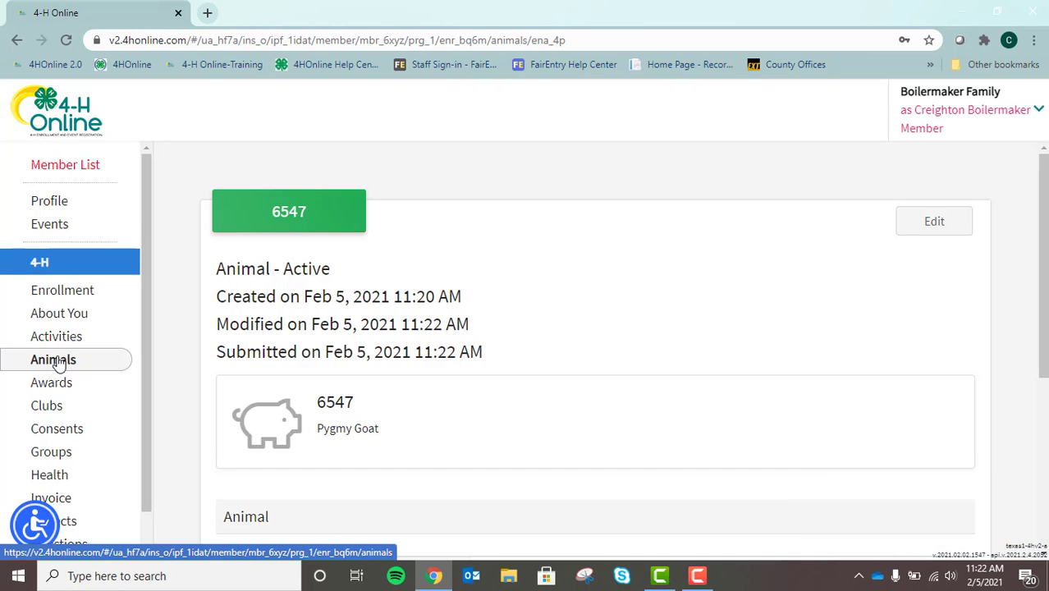
Return to the member's 2020-2021 Animals list via the sidebar Animals link.
{"action": "left_click", "coordinate": [57, 362]}
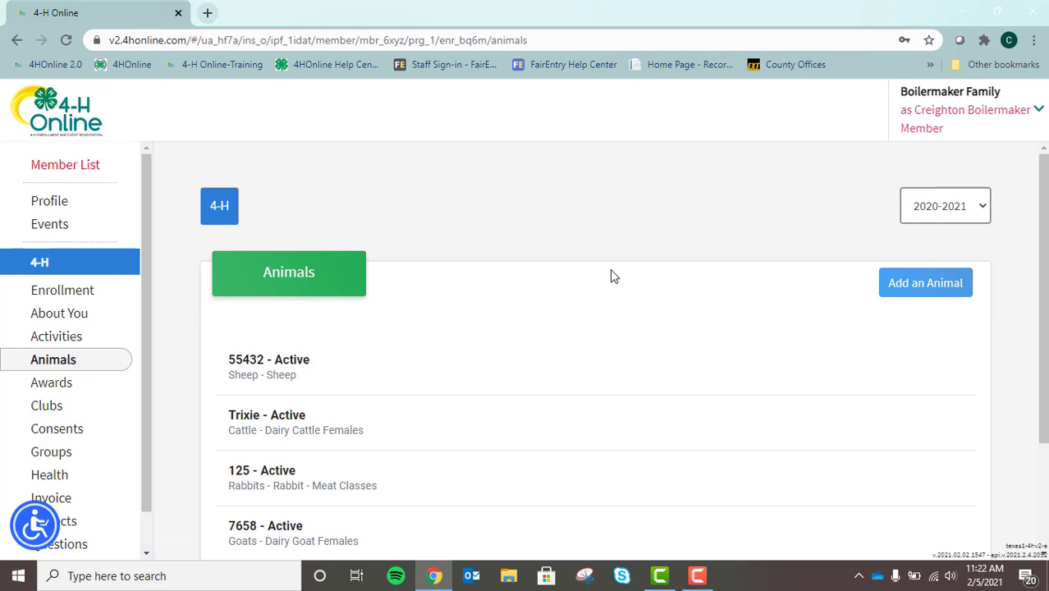